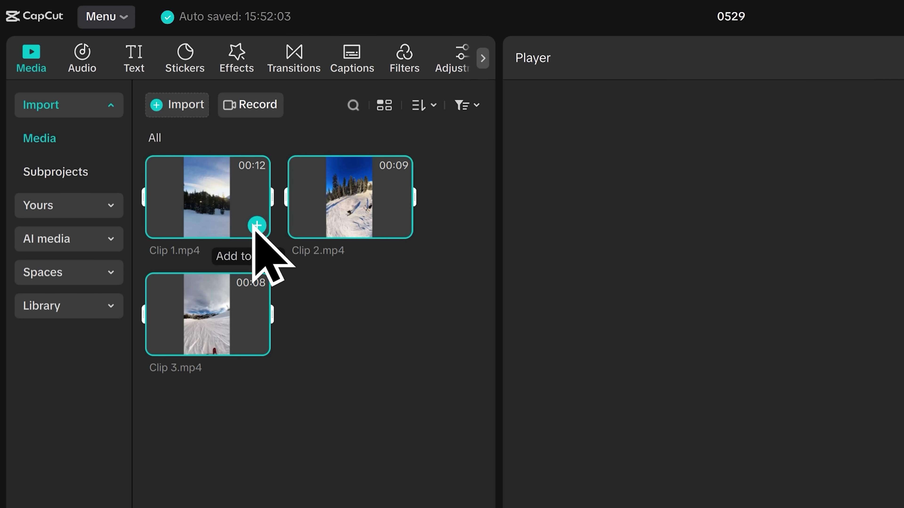
# - Place Clip 1.mp4, Clip 2.mp4 and Clip 3.mp4 at the start of the timeline and shorten Clip 1 from its end
pyautogui.moveTo(257, 226); pyautogui.dragTo(232, 507)
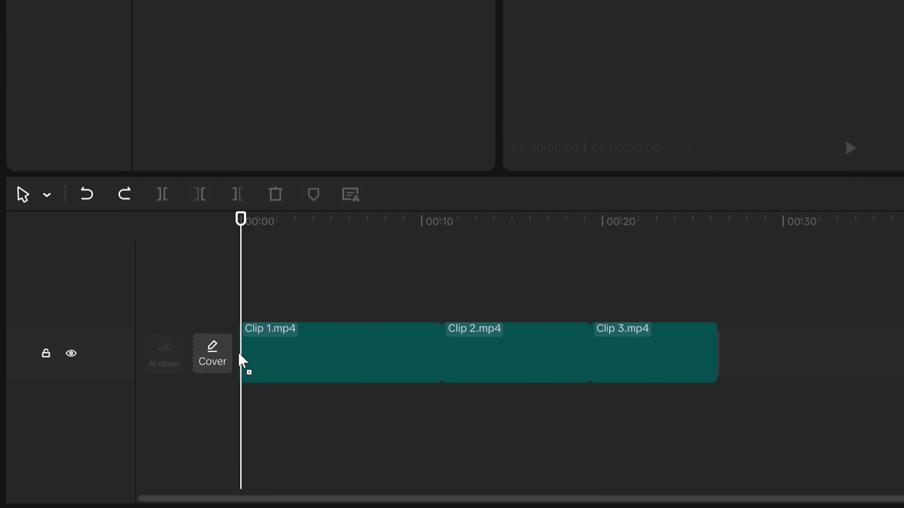
pyautogui.moveTo(243, 360); pyautogui.dragTo(244, 361)
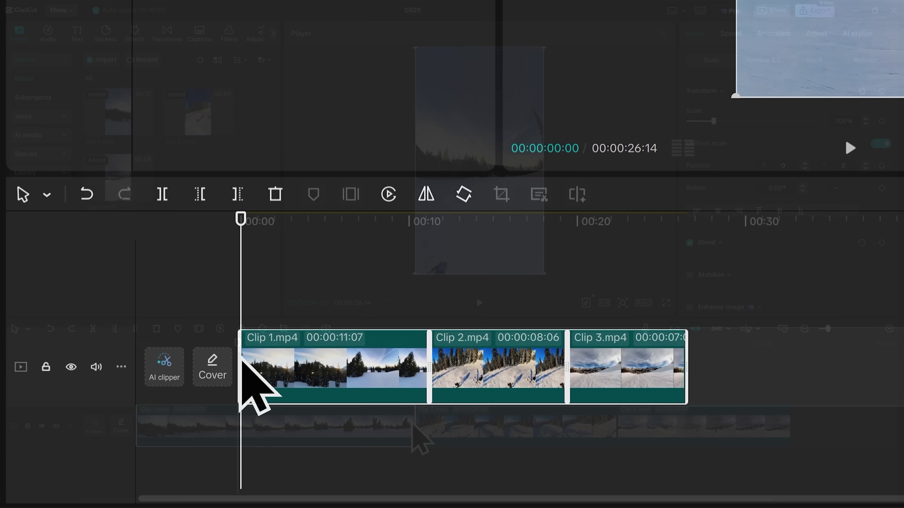
pyautogui.moveTo(412, 420); pyautogui.dragTo(242, 420)
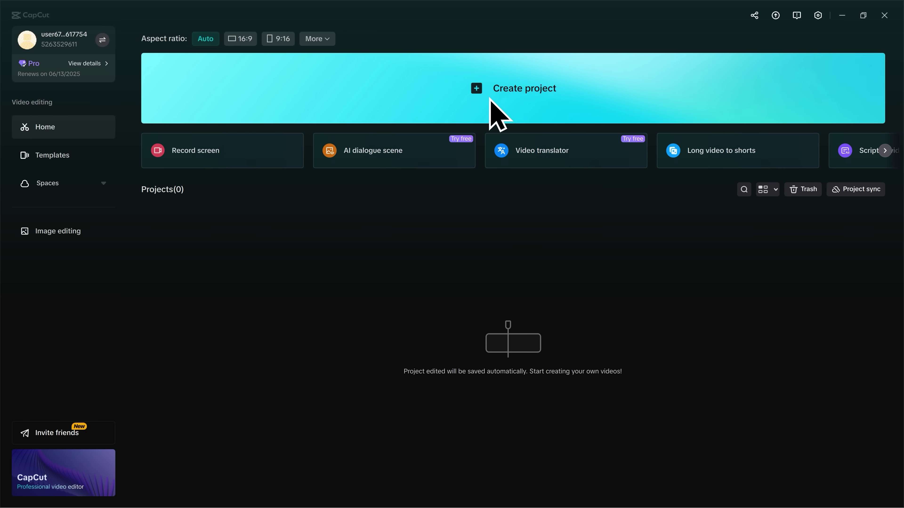
# - Create a new project and review its project settings without saving any changes
pyautogui.click(507, 114)
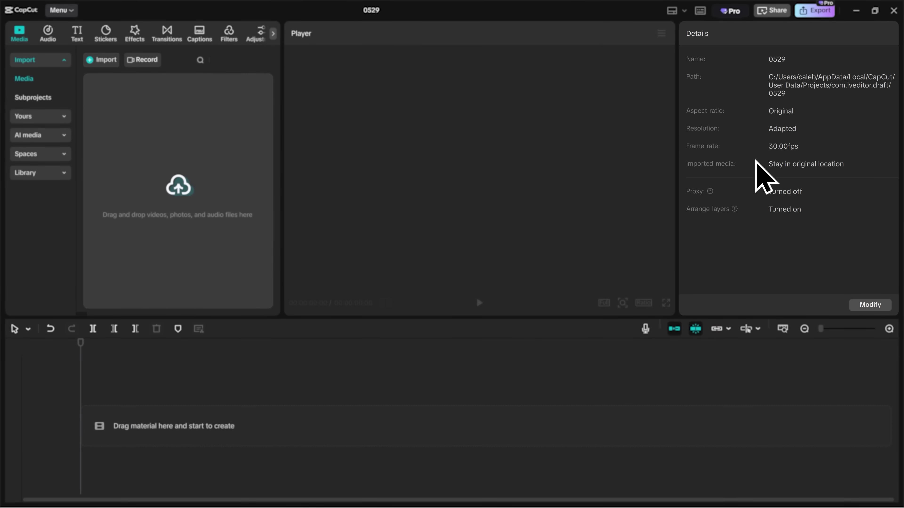
pyautogui.click(870, 305)
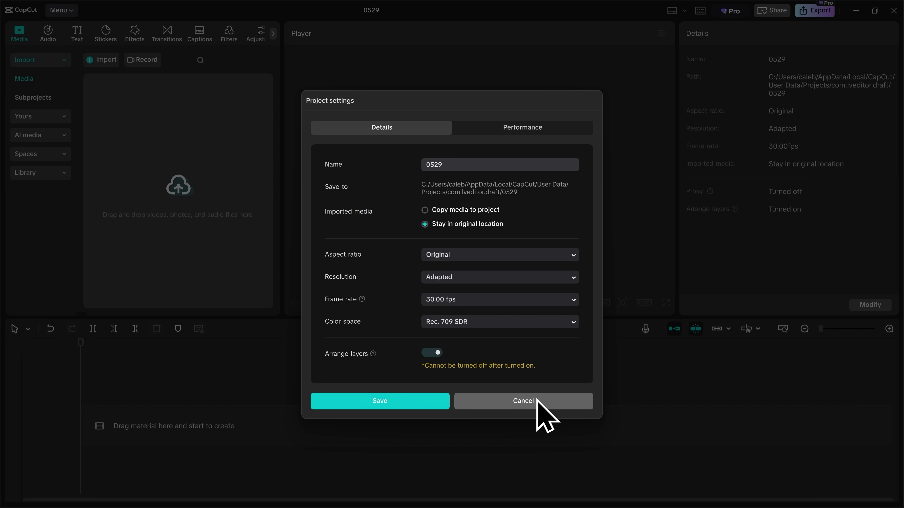
pyautogui.click(540, 406)
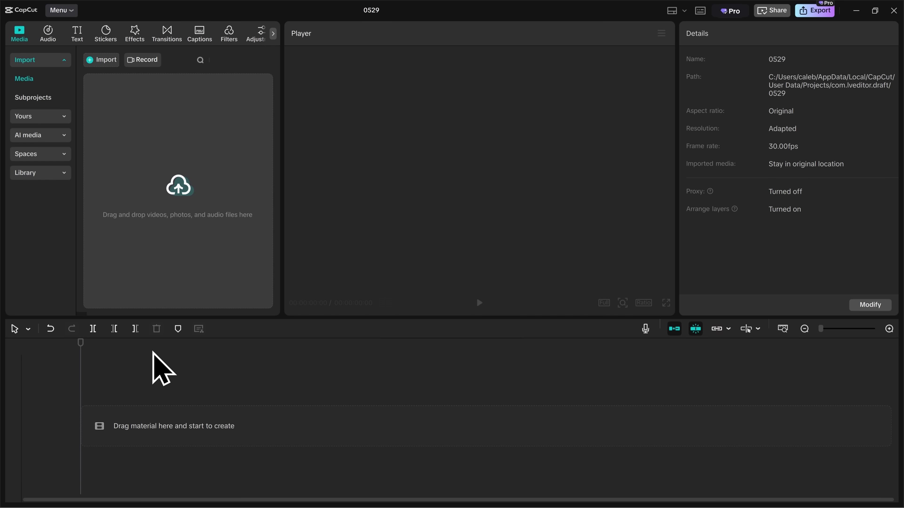
# - Import Clip 1, Clip 2 and Clip 3 from the Assets folder into the project media
pyautogui.click(180, 194)
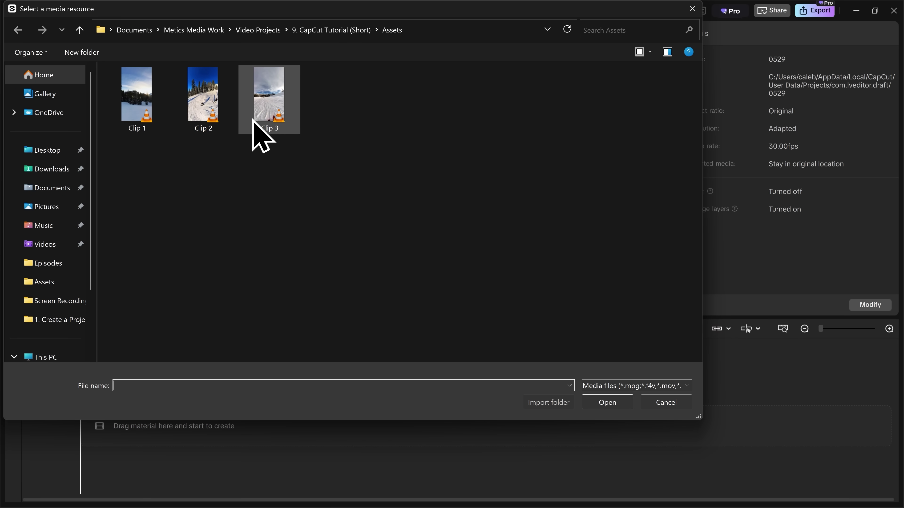
pyautogui.click(145, 112)
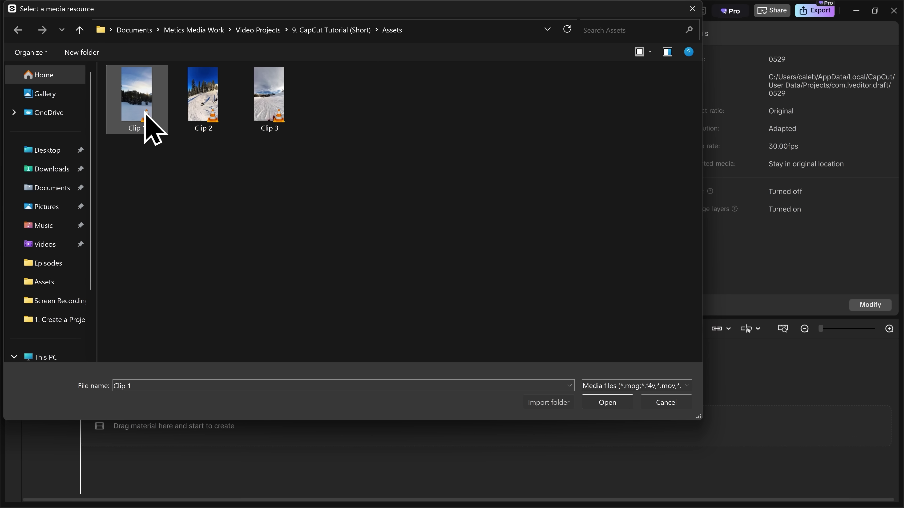
pyautogui.keyDown('shift'); pyautogui.click(276, 110); pyautogui.keyUp('shift')
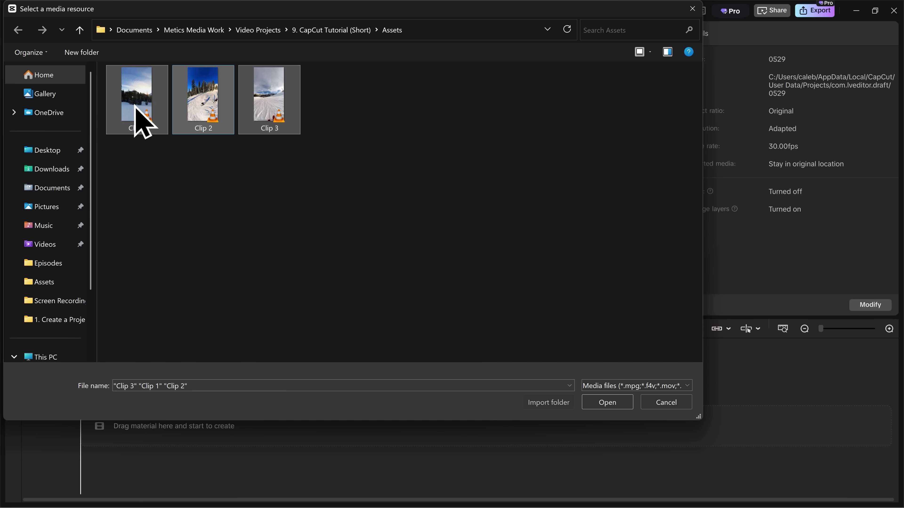
pyautogui.click(607, 405)
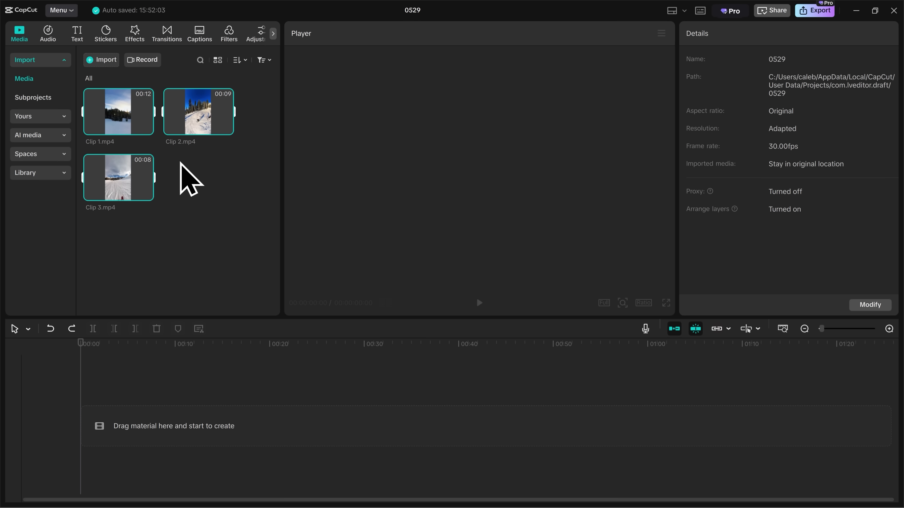
# - Add all three imported clips to the timeline in order, starting at 00:00
pyautogui.moveTo(132, 125)
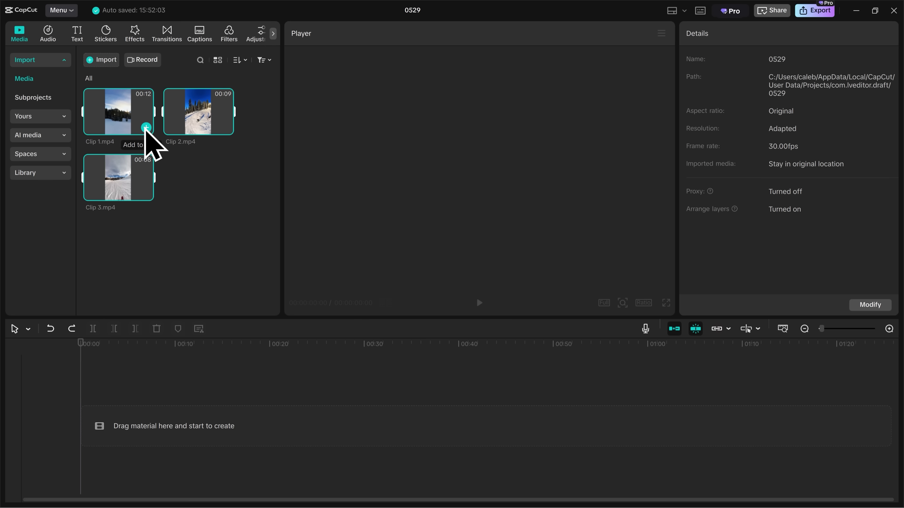
pyautogui.moveTo(111, 121); pyautogui.dragTo(136, 419)
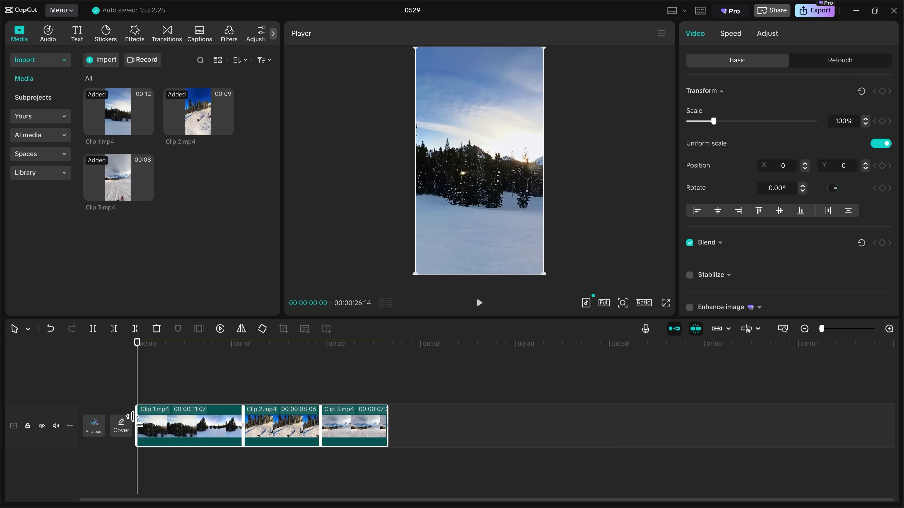
pyautogui.scroll(1, 194, 429)
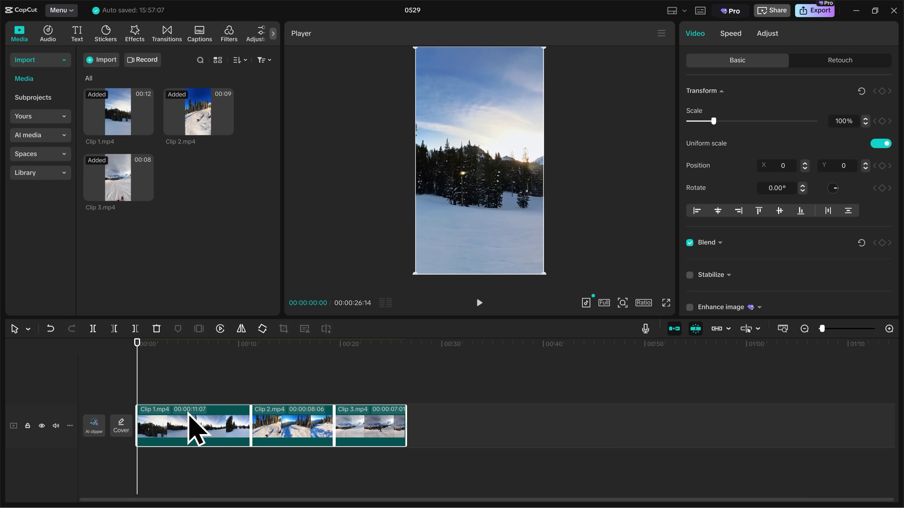
# - Examine the clips at different timeline zoom levels, ending with all three clips spread across the timeline
pyautogui.press('ctrl')
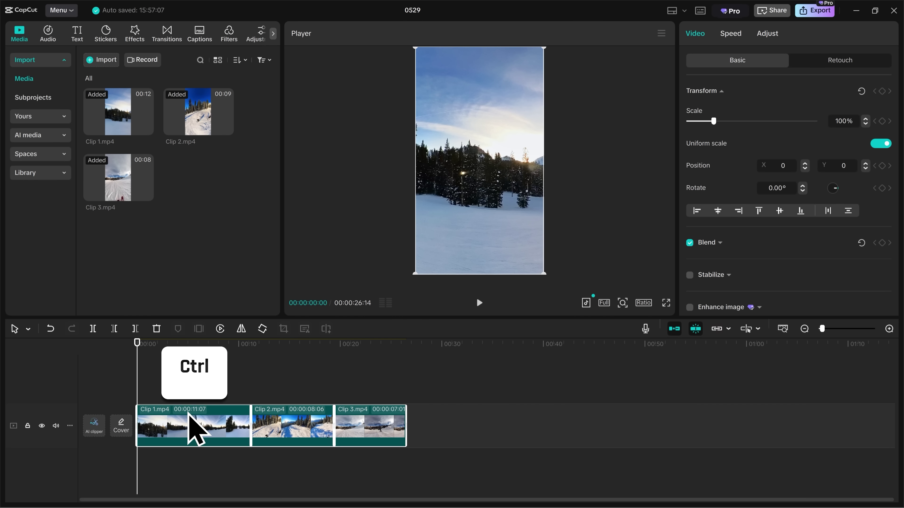
pyautogui.hotkey('ctrl', '+')
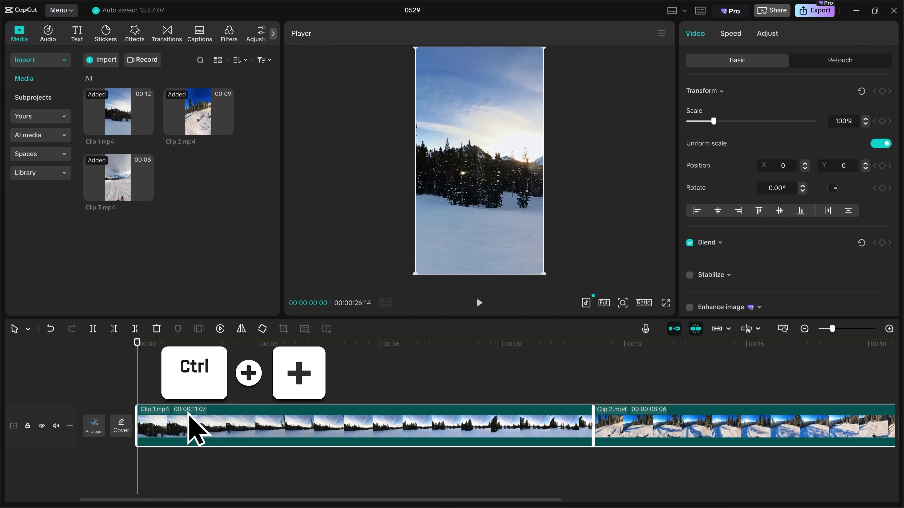
pyautogui.hotkey('ctrl', '+')
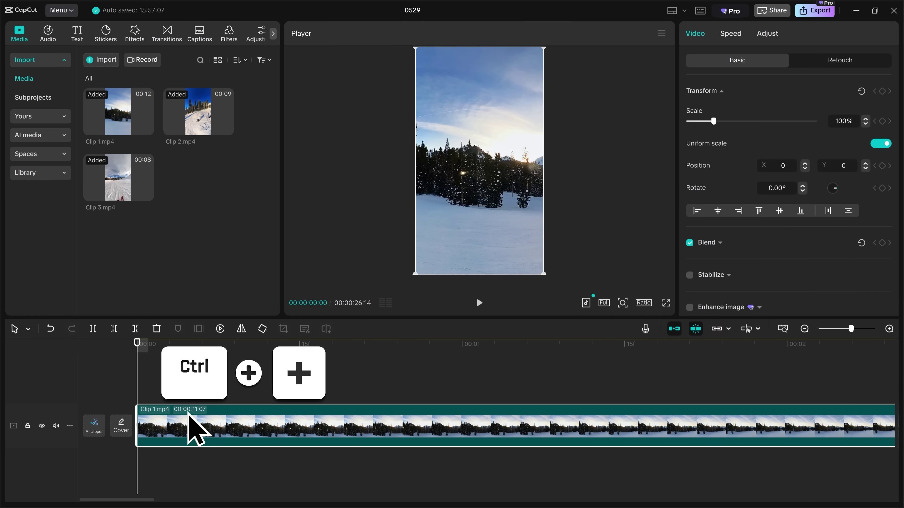
pyautogui.hotkey('ctrl', '+')
pyautogui.hotkey('ctrl', '+')
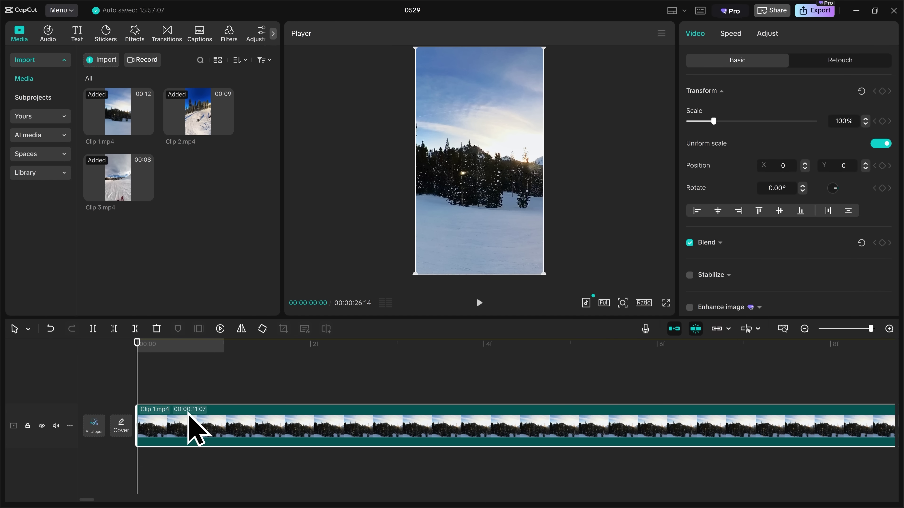
pyautogui.hotkey('ctrl', '-')
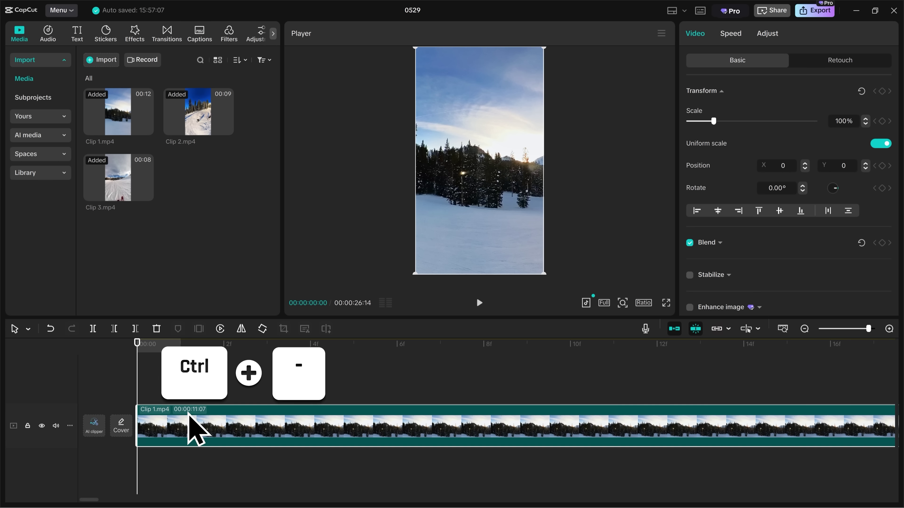
pyautogui.hotkey('ctrl', '-')
pyautogui.hotkey('ctrl', '-')
pyautogui.hotkey('ctrl', '-')
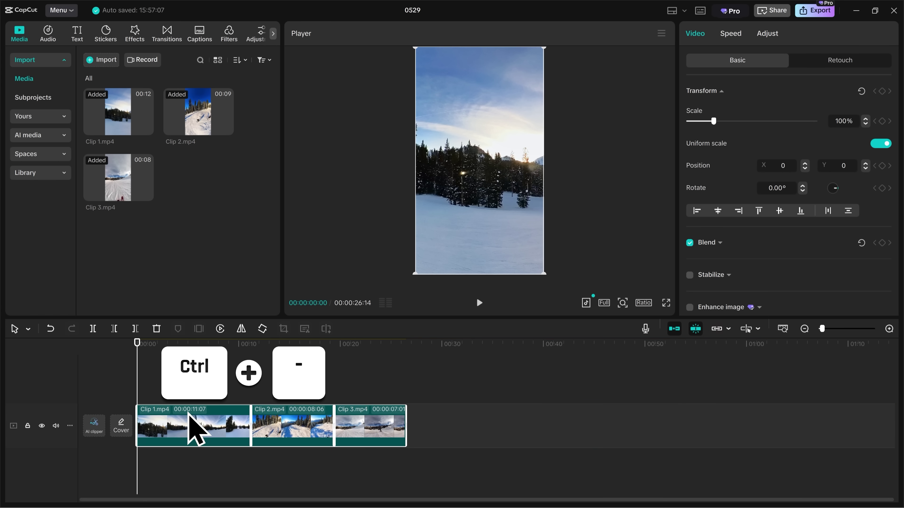
pyautogui.hotkey('ctrl', '-')
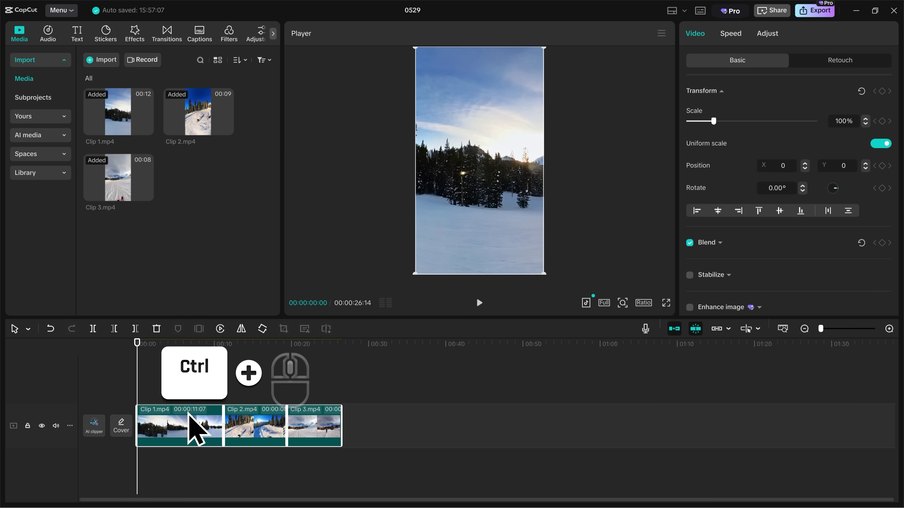
pyautogui.keyDown('ctrl'); pyautogui.scroll(1, 188, 413); pyautogui.keyUp('ctrl')
pyautogui.keyDown('ctrl'); pyautogui.scroll(3, 188, 414); pyautogui.keyUp('ctrl')
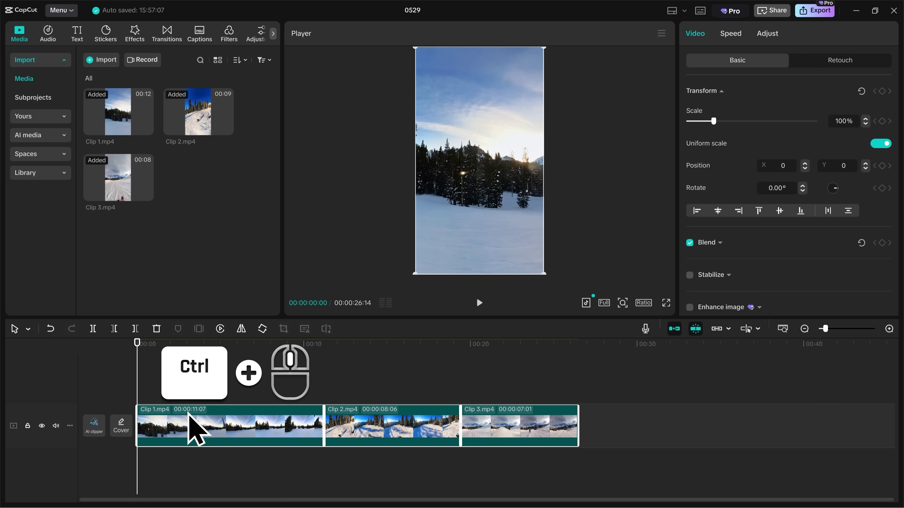
pyautogui.keyDown('ctrl'); pyautogui.scroll(4, 189, 415); pyautogui.keyUp('ctrl')
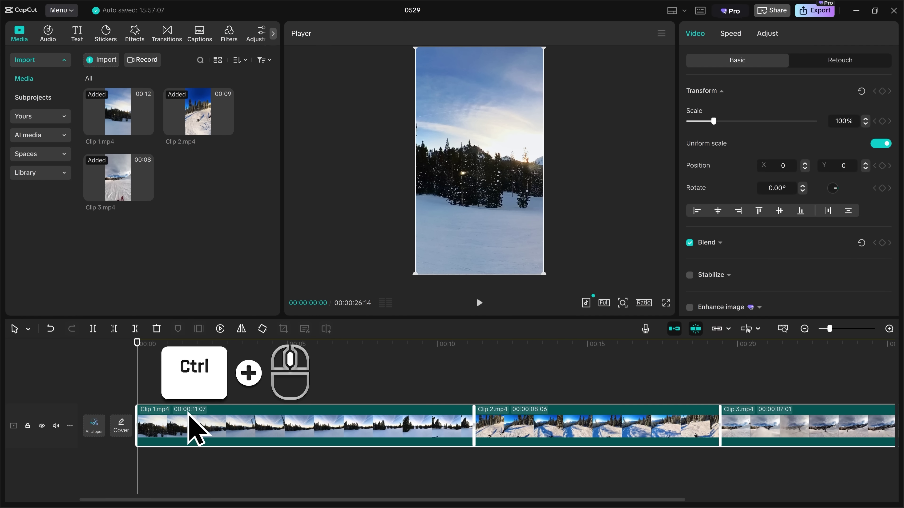
pyautogui.keyDown('ctrl'); pyautogui.scroll(-4, 189, 415); pyautogui.keyUp('ctrl')
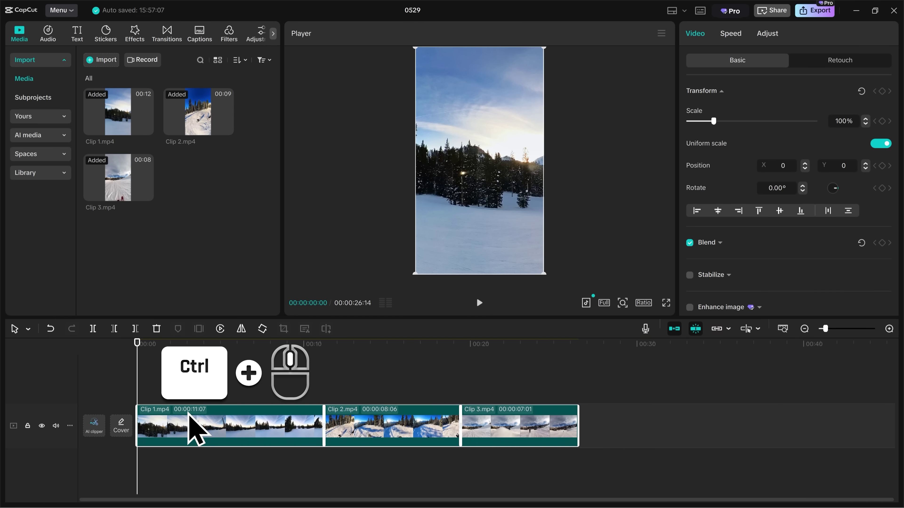
pyautogui.keyDown('ctrl'); pyautogui.scroll(-1, 195, 429); pyautogui.keyUp('ctrl')
pyautogui.keyDown('ctrl'); pyautogui.scroll(4, 189, 416); pyautogui.keyUp('ctrl')
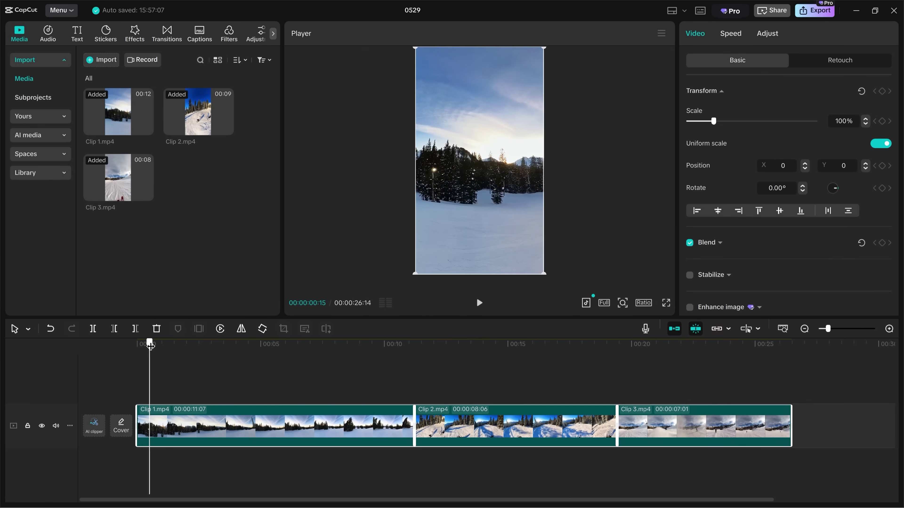
# - Split Clip 1 at 00:00:04:02
pyautogui.moveTo(150, 345); pyautogui.dragTo(247, 343)
pyautogui.moveTo(247, 342)
pyautogui.mouseDown()
pyautogui.moveTo(188, 341)
pyautogui.moveTo(238, 341)
pyautogui.mouseUp()
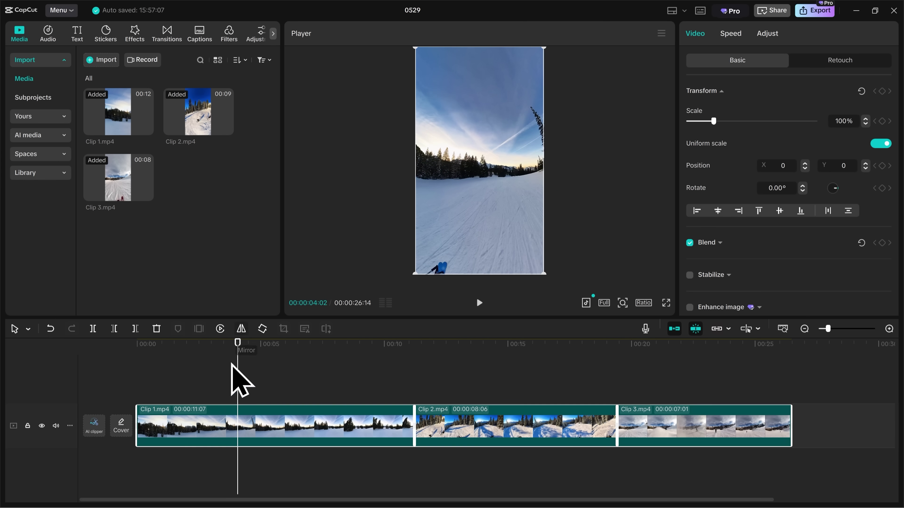
pyautogui.click(238, 421)
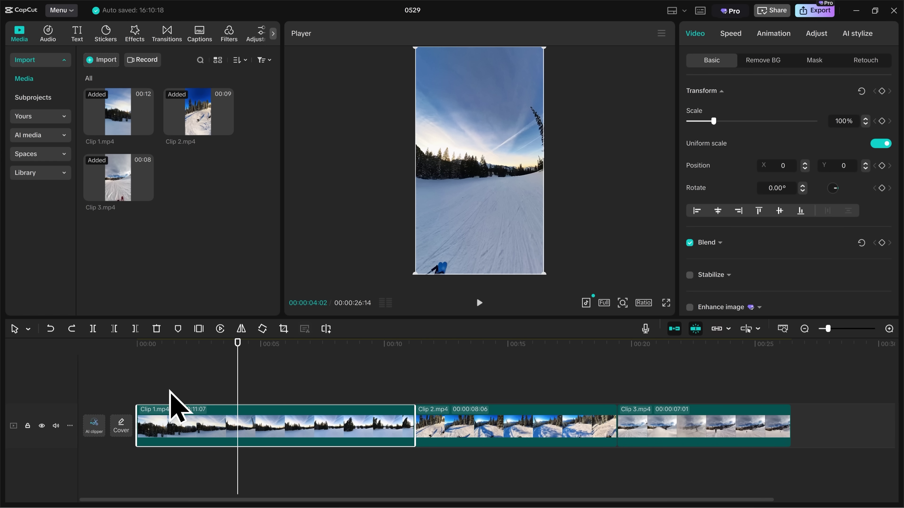
pyautogui.click(92, 330)
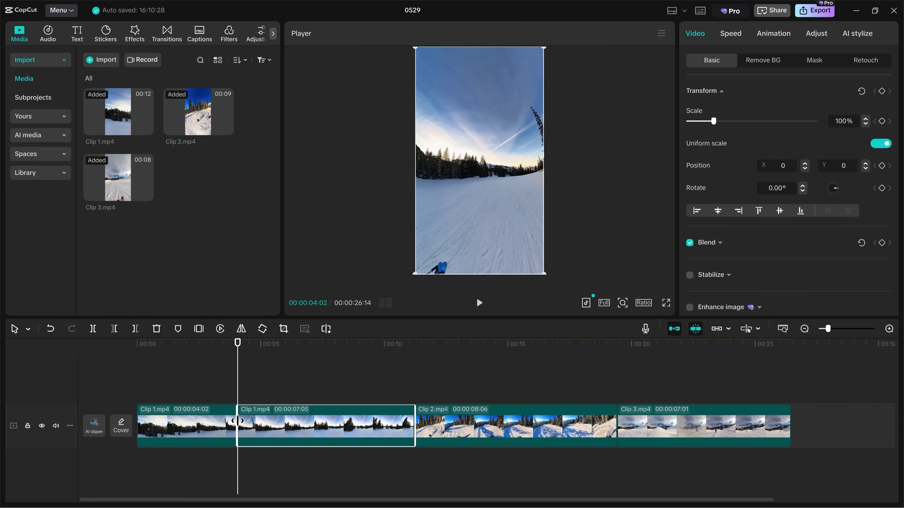
pyautogui.hotkey('ctrl', 'b')
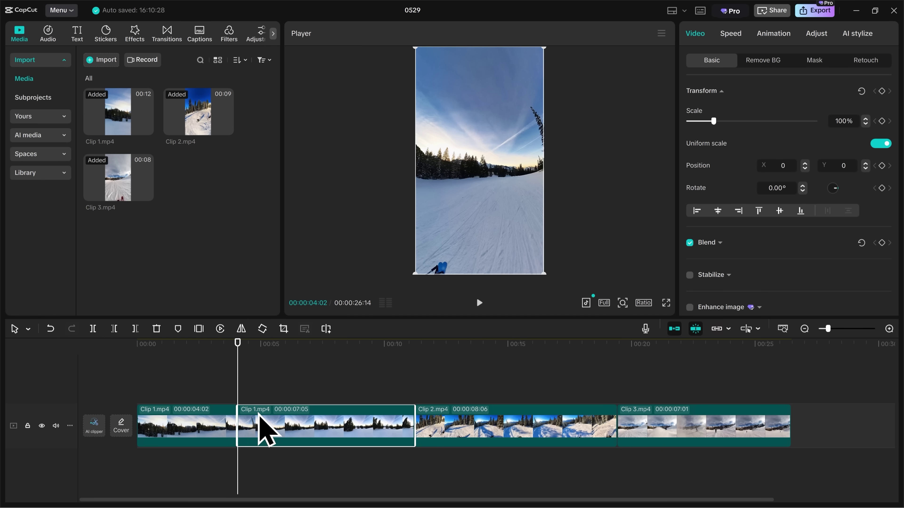
# - Delete the part of Clip 1 after the split, and undo both the deletion and the split
pyautogui.press('Delete')
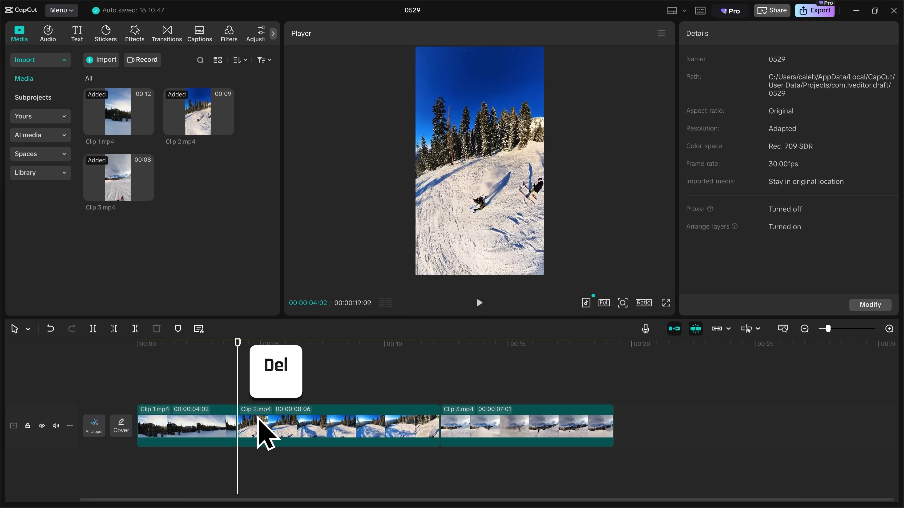
pyautogui.hotkey('ctrl', 'z')
pyautogui.hotkey('ctrl', 'z')
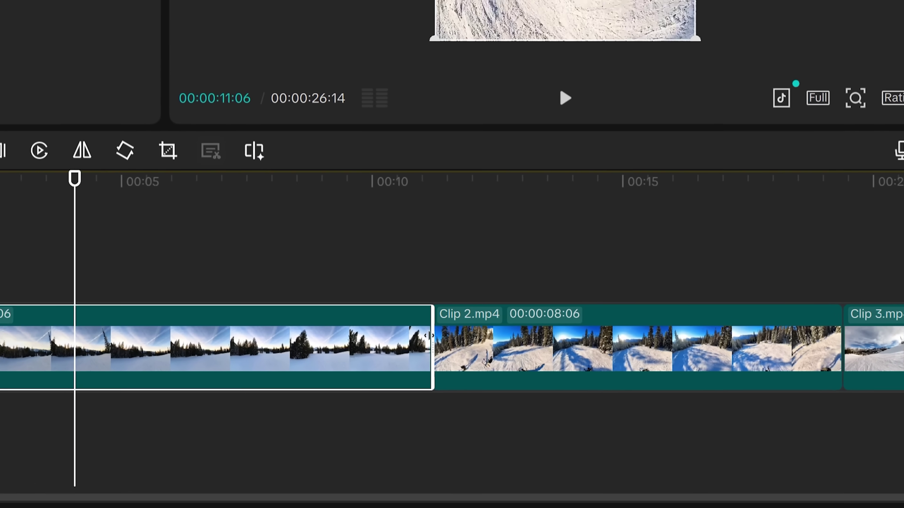
# - Trim the end of Clip 1 back to the playhead at 00:00:04:02
pyautogui.moveTo(445, 272); pyautogui.dragTo(64, 272)
pyautogui.moveTo(274, 422); pyautogui.dragTo(237, 443)
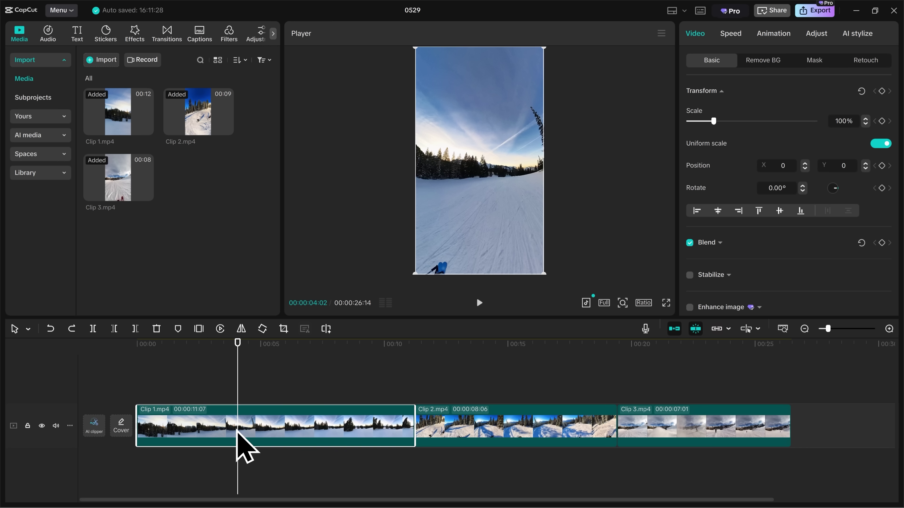
# - Delete the portion of Clip 1 before the playhead at 00:00:04:02, and undo that deletion
pyautogui.press('q')
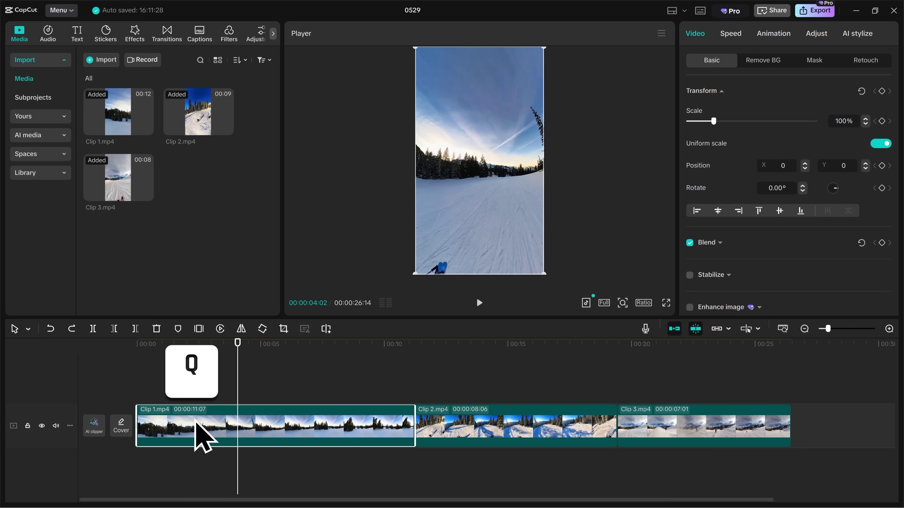
pyautogui.press('q')
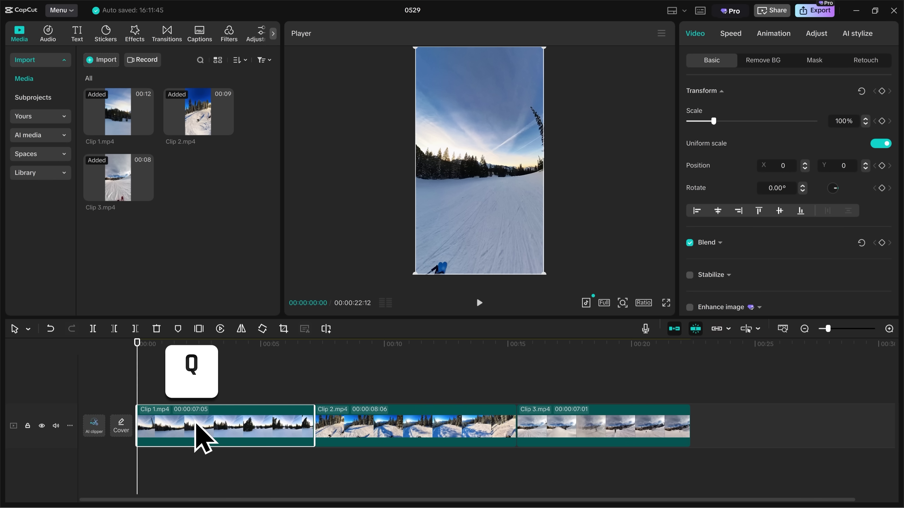
pyautogui.hotkey('ctrl', 'z')
# - Cut away the portion of Clip 1 after 00:00:04:04
pyautogui.click(158, 346)
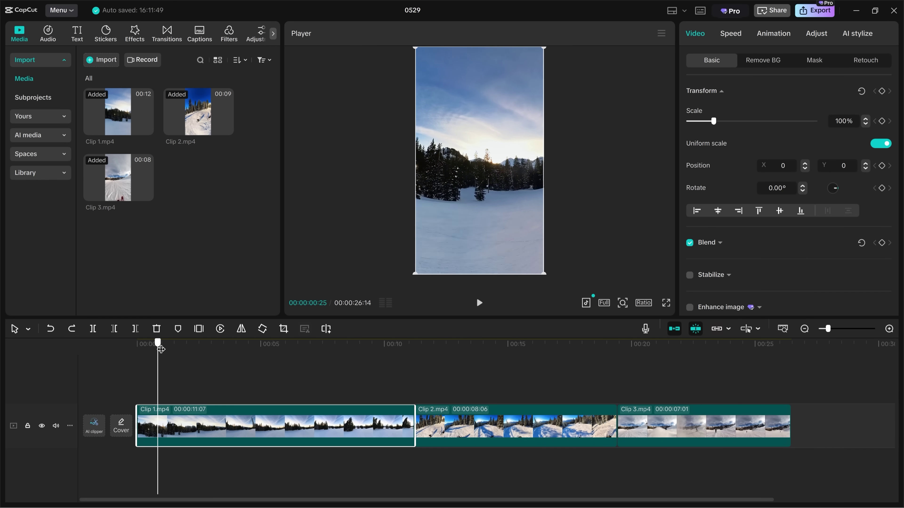
pyautogui.moveTo(161, 349); pyautogui.dragTo(239, 345)
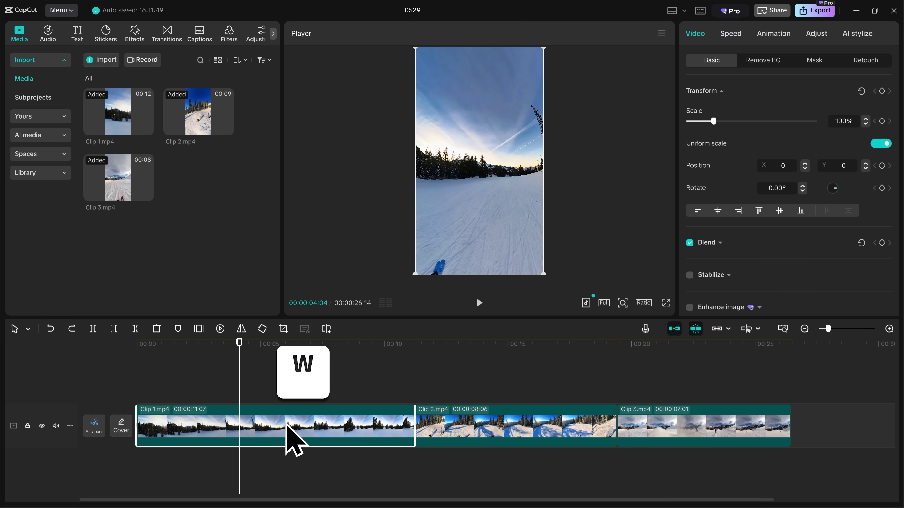
pyautogui.press('w')
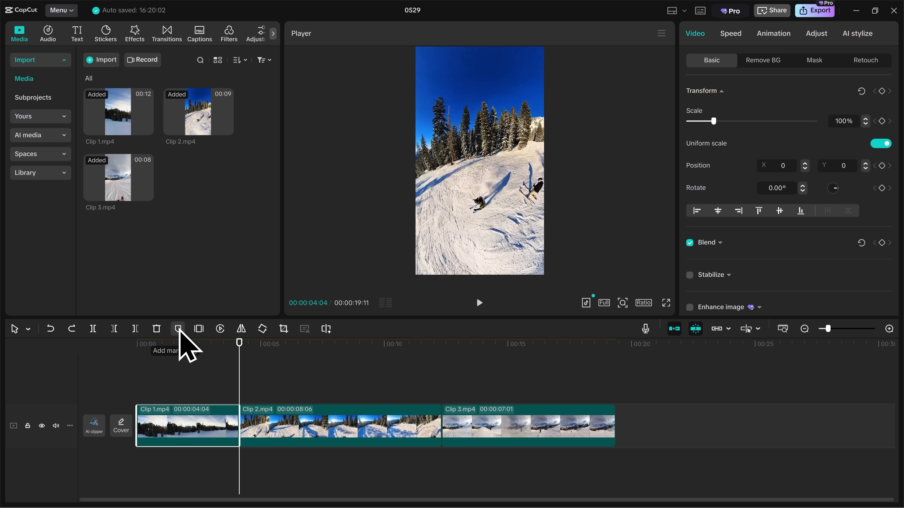
# - Insert a freeze frame at 00:00:04:04 and undo it, and reverse Clip 1 and undo that as well
pyautogui.click(199, 329)
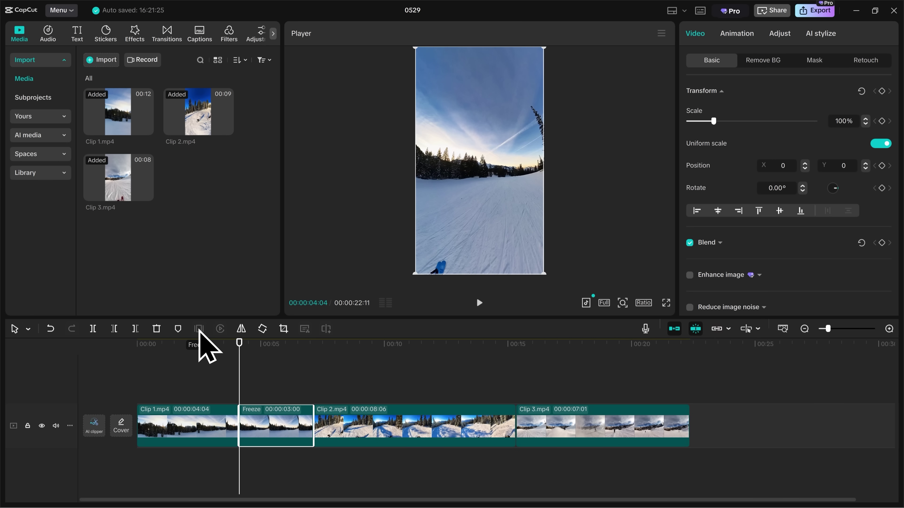
pyautogui.hotkey('ctrl', 'z')
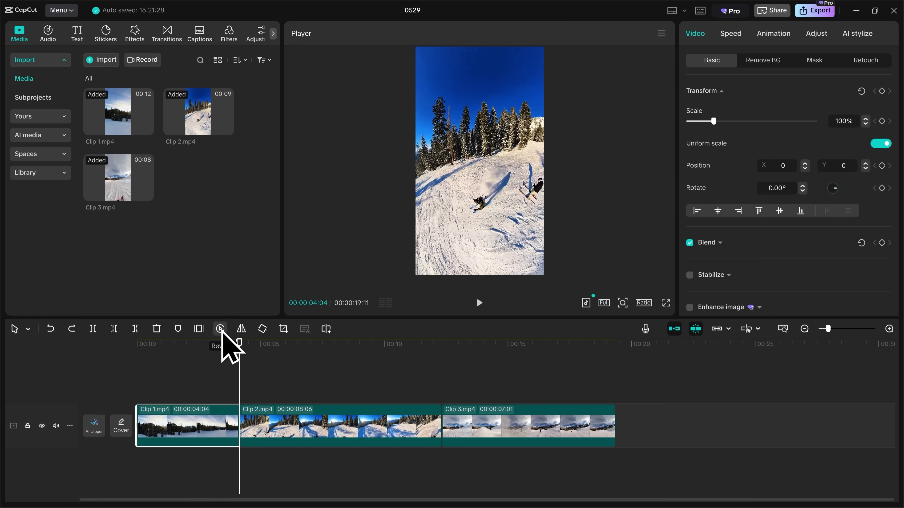
pyautogui.click(220, 329)
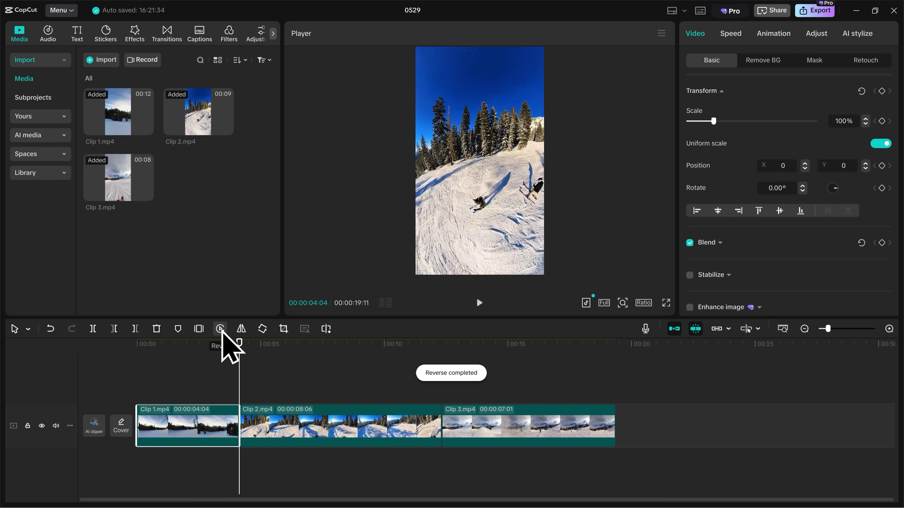
pyautogui.hotkey('ctrl', 'z')
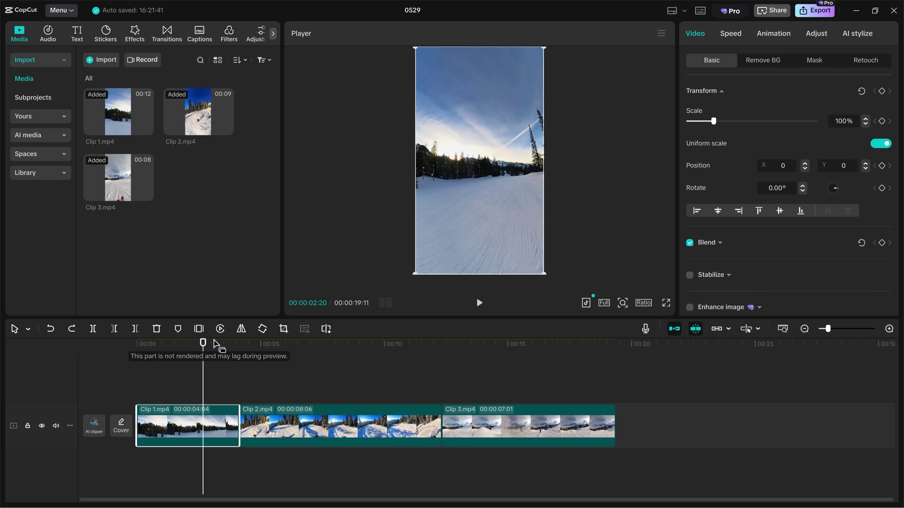
# - Mirror Clip 1 and mirror it back, and rotate it in four quarter turns to 360°
pyautogui.click(241, 329)
pyautogui.click(242, 330)
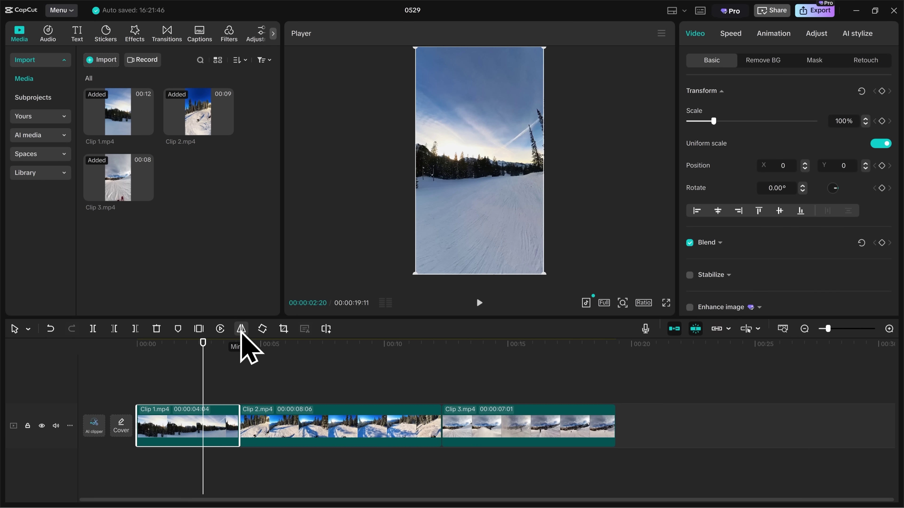
pyautogui.click(262, 328)
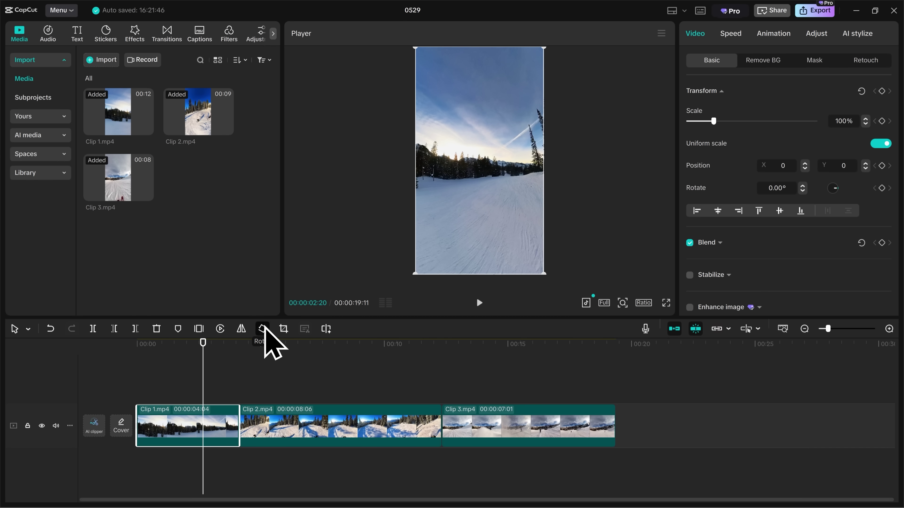
pyautogui.click(263, 329)
pyautogui.click(262, 328)
pyautogui.click(264, 328)
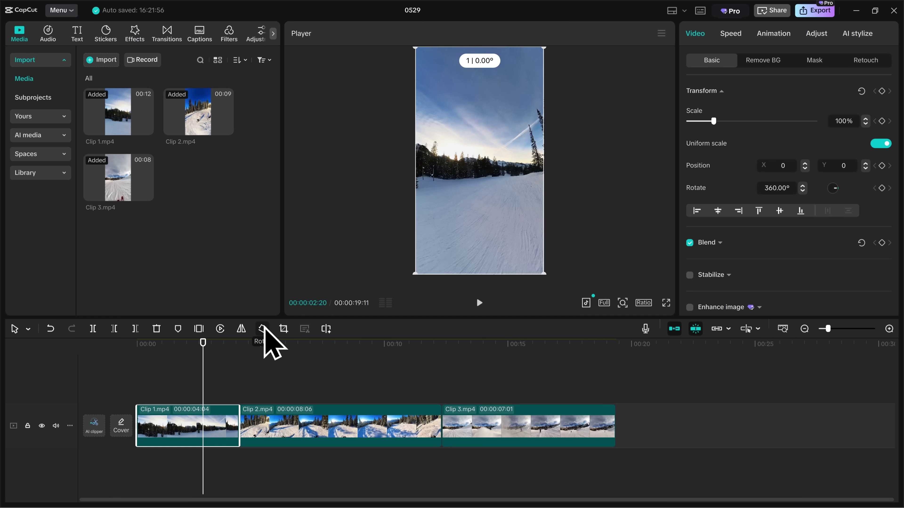
# - Open the crop settings for Clip 1 and close them without cropping
pyautogui.click(283, 329)
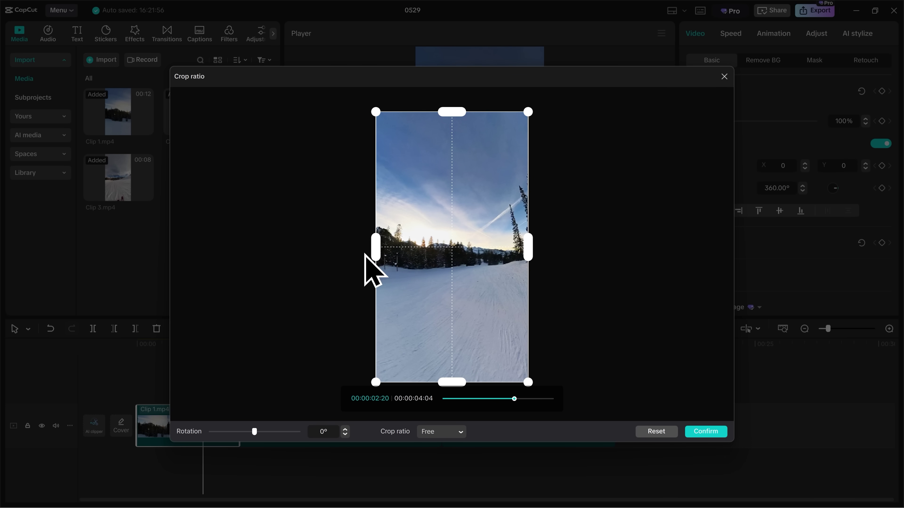
pyautogui.click(724, 77)
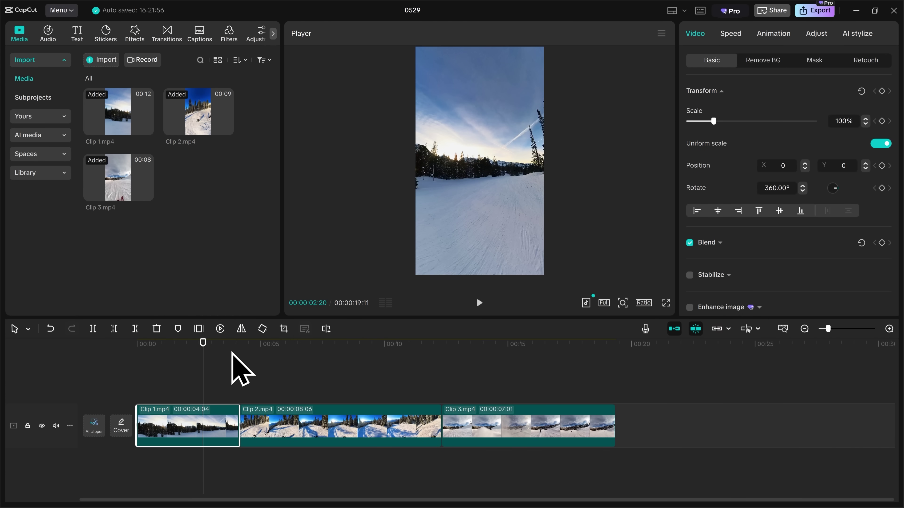
# - Add the Pull In II transition between Clip 1 and Clip 2 and play it back
pyautogui.moveTo(203, 344); pyautogui.dragTo(231, 354)
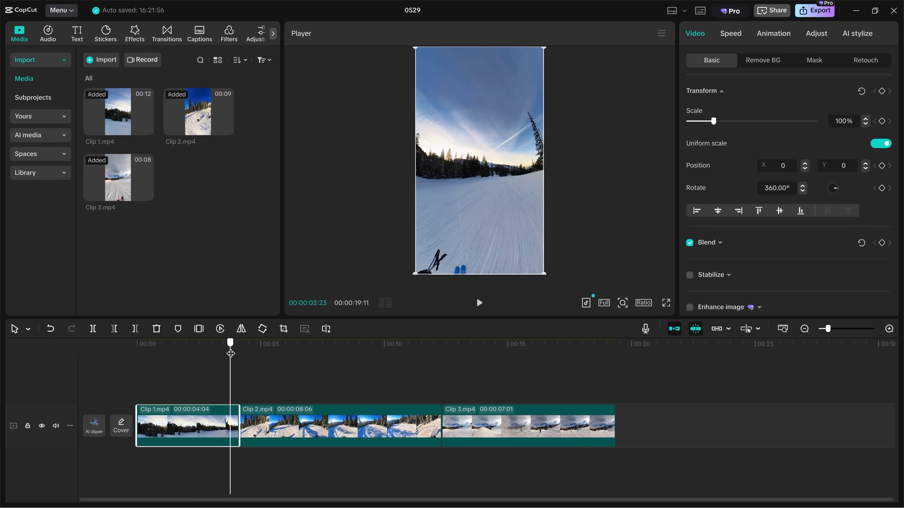
pyautogui.click(167, 35)
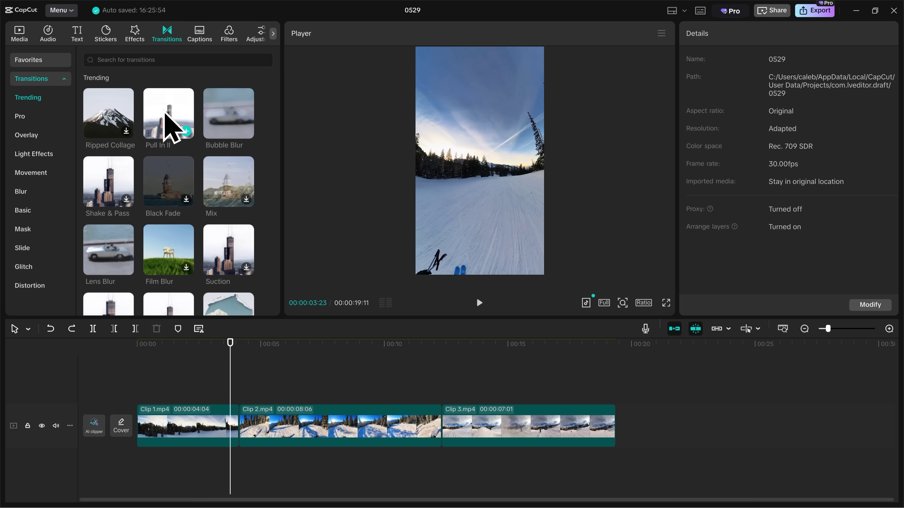
pyautogui.moveTo(165, 114); pyautogui.dragTo(235, 427)
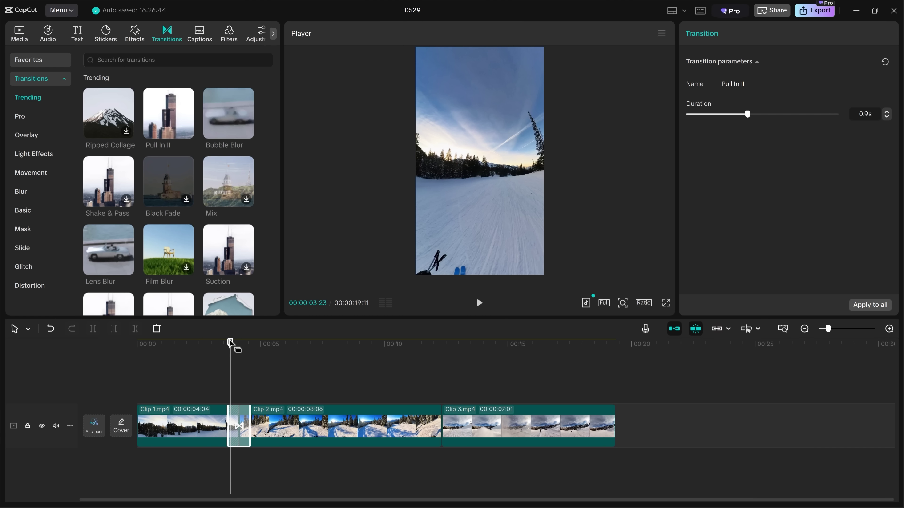
pyautogui.moveTo(227, 344); pyautogui.dragTo(211, 346)
pyautogui.press('space')
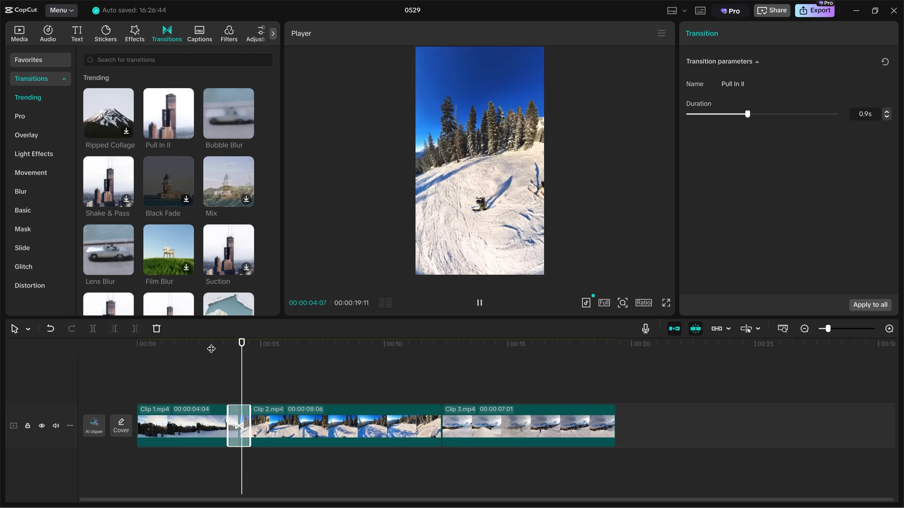
pyautogui.press('space')
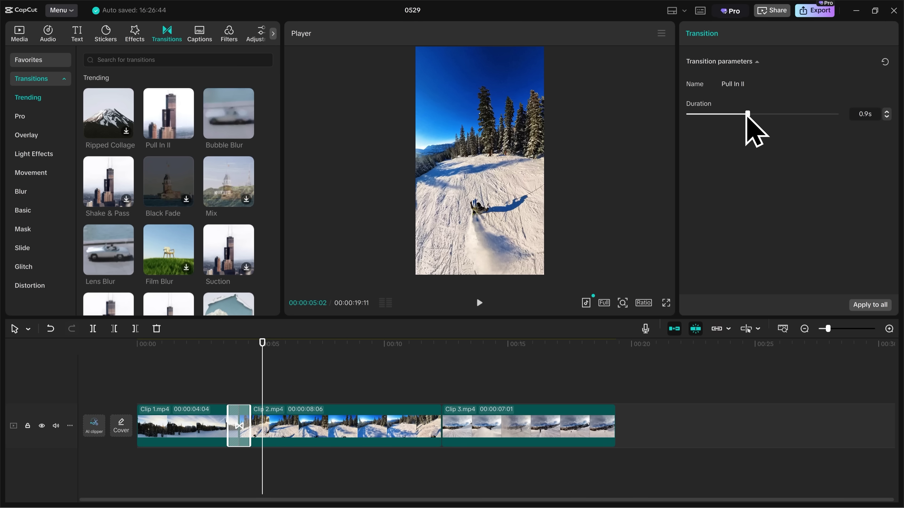
# - Set the Pull In II transition's duration to 0.5 s and play back the cut between Clip 1 and Clip 2
pyautogui.moveTo(747, 114); pyautogui.dragTo(723, 114)
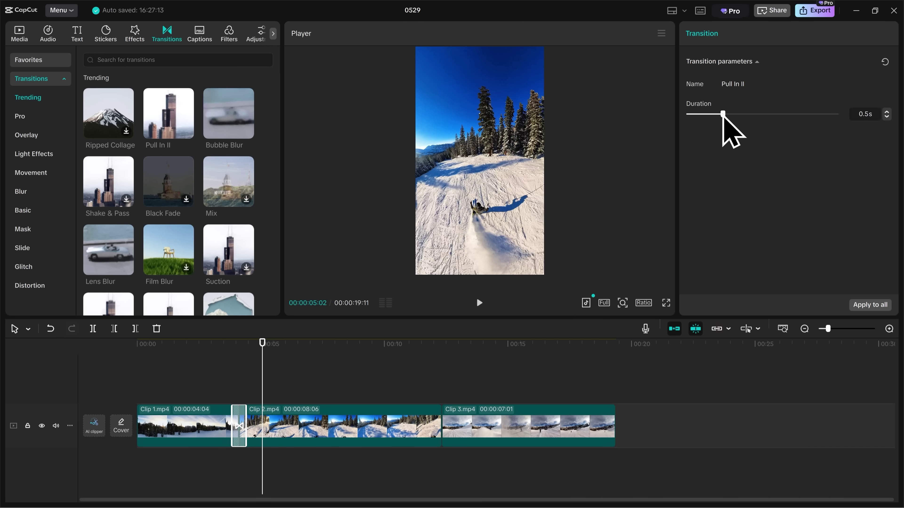
pyautogui.click(240, 345)
pyautogui.click(221, 343)
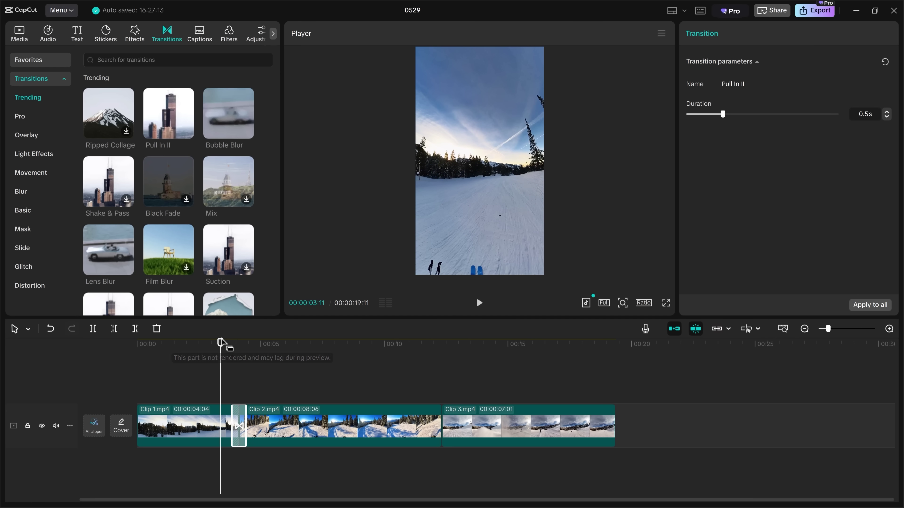
pyautogui.press('space')
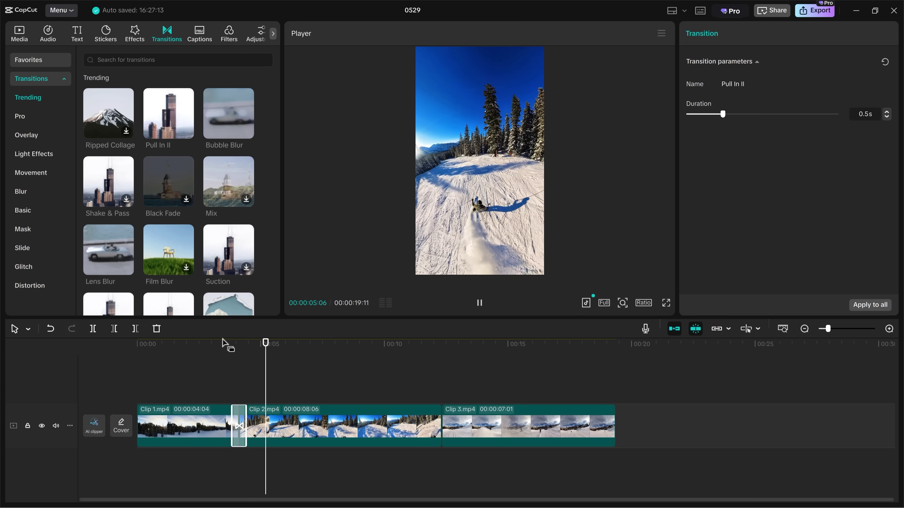
pyautogui.press('space')
pyautogui.click(214, 353)
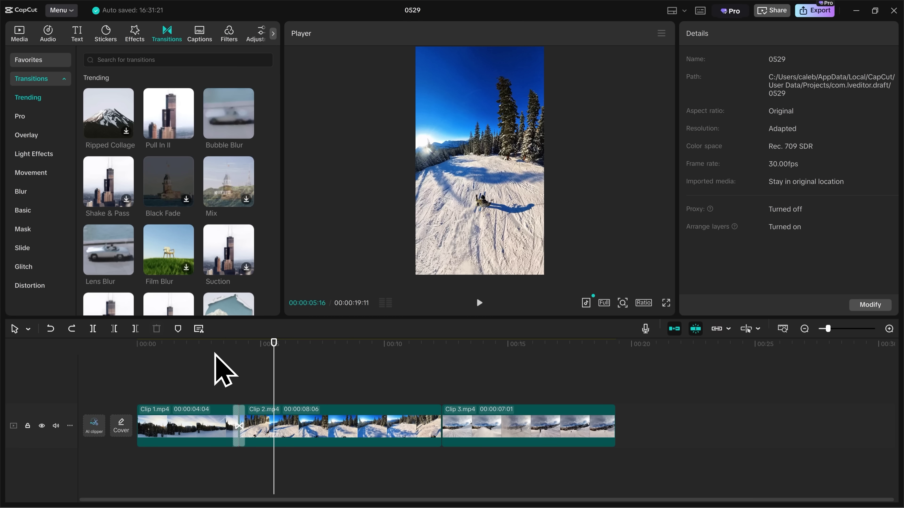
# - Scale Clip 2 up to 205% and reposition it in the frame to X 0, Y 1415
pyautogui.click(313, 433)
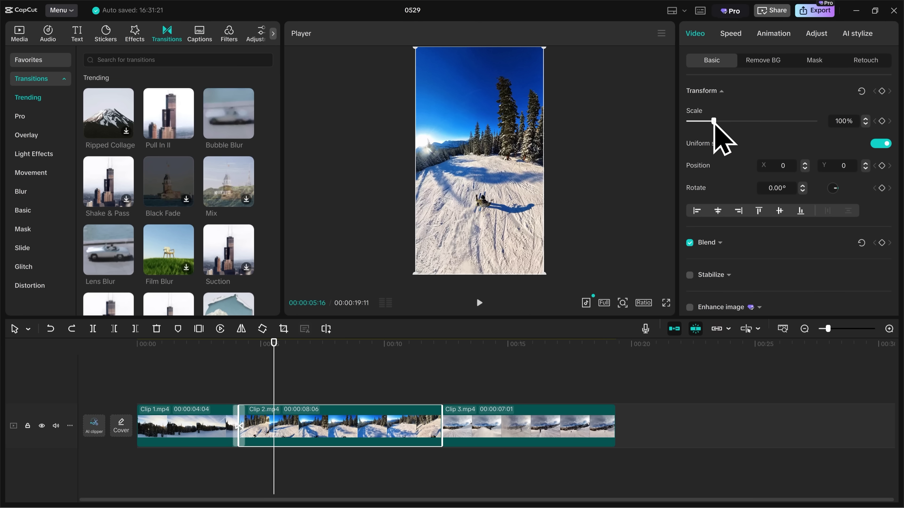
pyautogui.moveTo(714, 123); pyautogui.dragTo(741, 123)
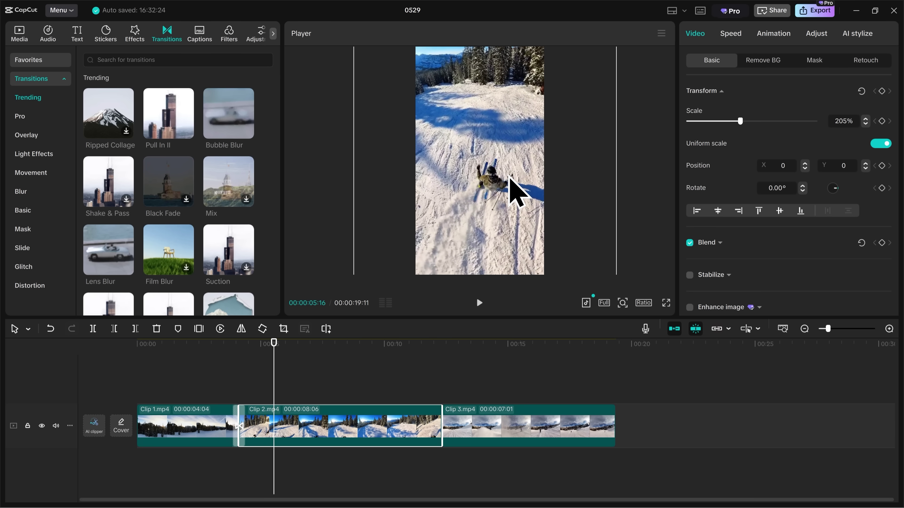
pyautogui.moveTo(509, 176)
pyautogui.mouseDown()
pyautogui.moveTo(501, 184)
pyautogui.moveTo(502, 170)
pyautogui.mouseUp()
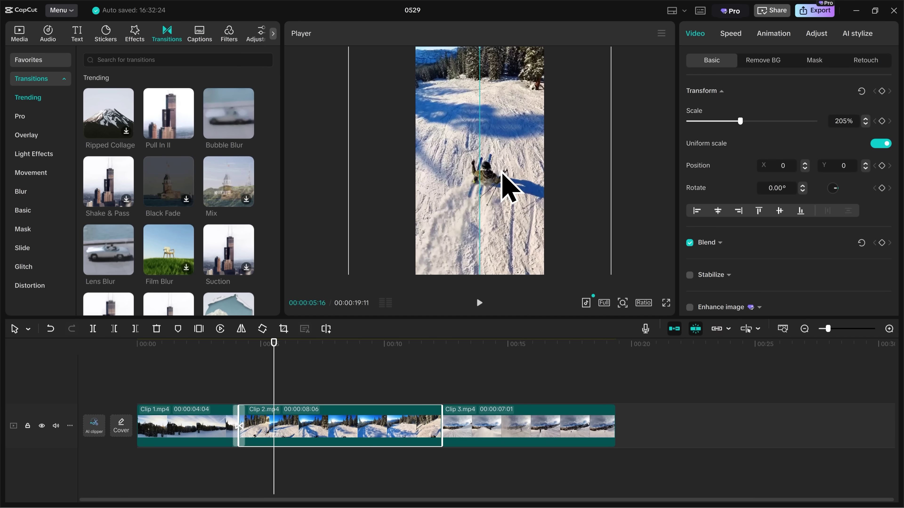
pyautogui.moveTo(501, 170)
pyautogui.mouseDown()
pyautogui.moveTo(504, 242)
pyautogui.moveTo(503, 157)
pyautogui.mouseUp()
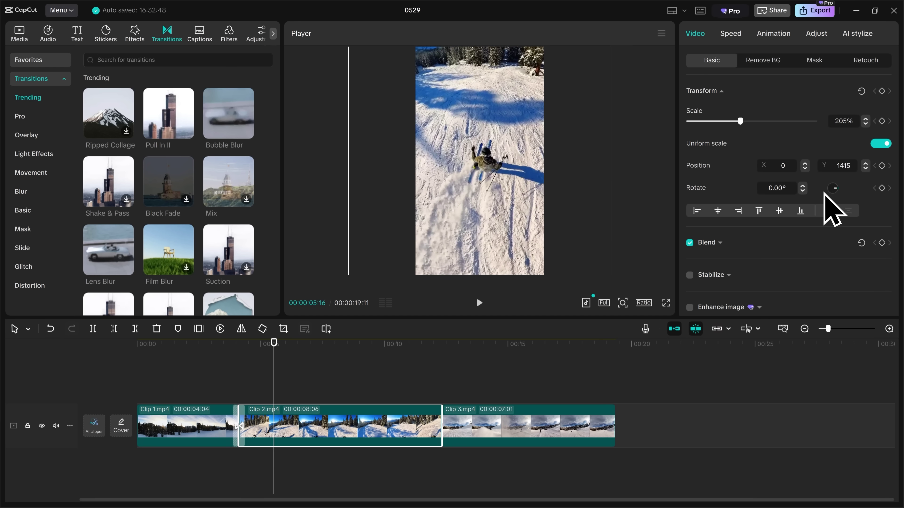
# - Try rotating Clip 2 to 346.50° and undo the rotation
pyautogui.moveTo(837, 188)
pyautogui.mouseDown()
pyautogui.moveTo(823, 198)
pyautogui.moveTo(817, 187)
pyautogui.moveTo(829, 180)
pyautogui.moveTo(837, 189)
pyautogui.mouseUp()
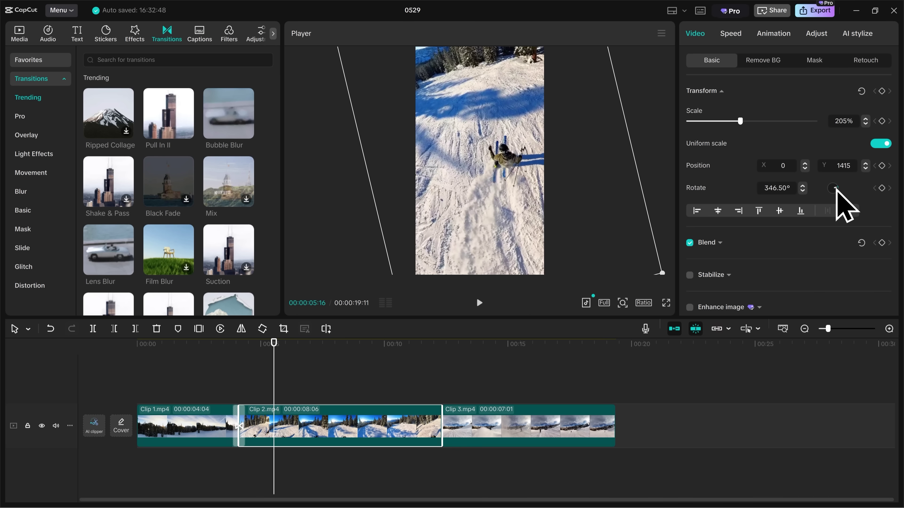
pyautogui.hotkey('ctrl', 'z')
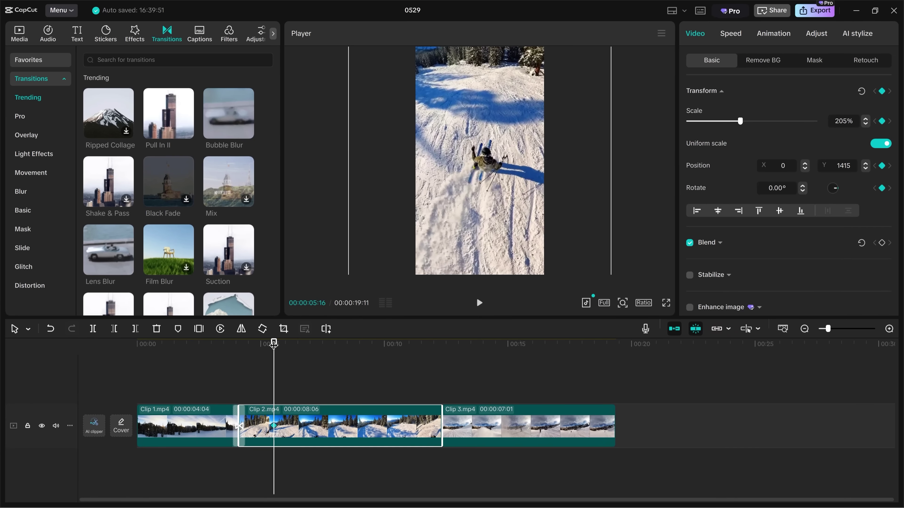
# - Animate Clip 2 from a transform keyframe at 00:00:05:16 to a scale of 267% at 00:00:08:04, and scrub through the zoom
pyautogui.moveTo(305, 287); pyautogui.dragTo(391, 286)
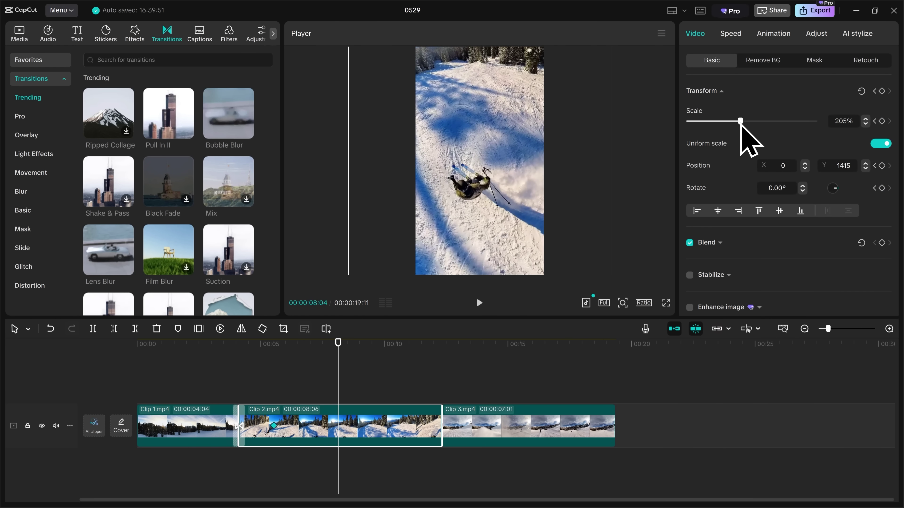
pyautogui.moveTo(741, 121); pyautogui.dragTo(757, 122)
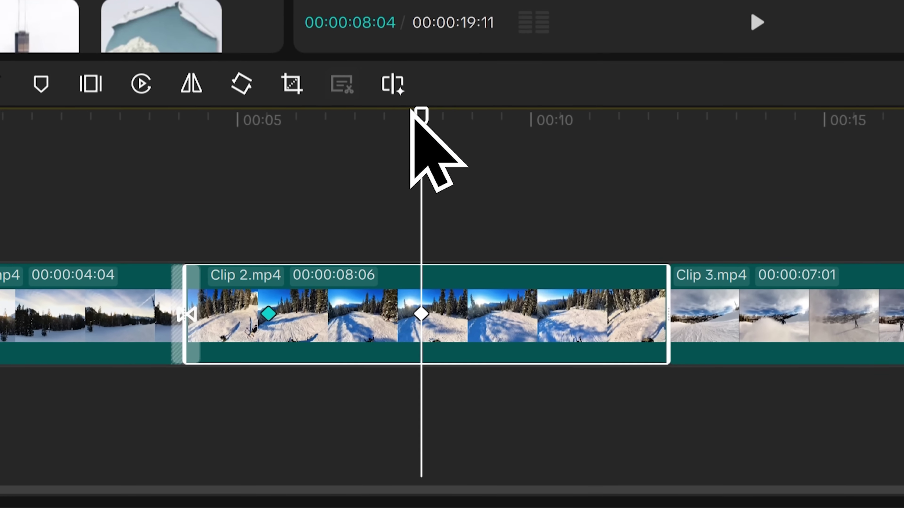
pyautogui.moveTo(459, 47); pyautogui.dragTo(290, 70)
pyautogui.moveTo(282, 352); pyautogui.dragTo(335, 356)
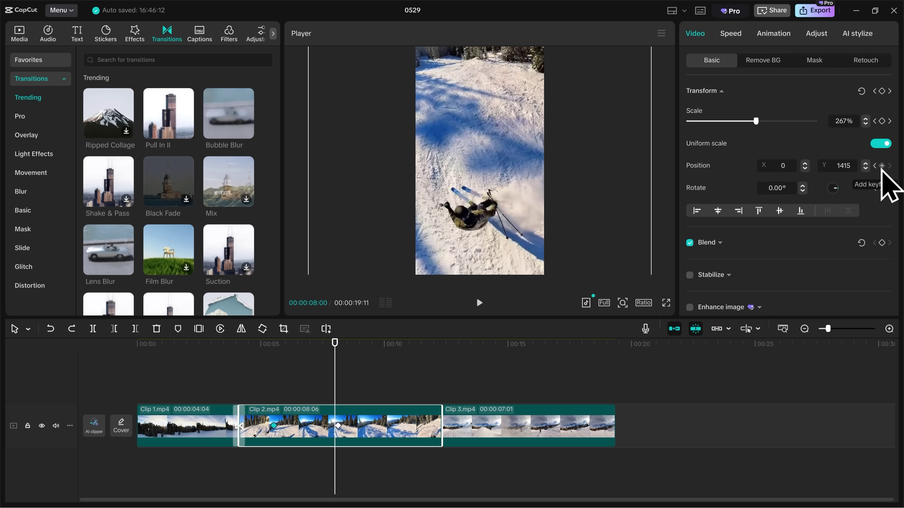
# - Speed up Clip 2 by setting its standard-speed duration to 7.5 s
pyautogui.click(728, 35)
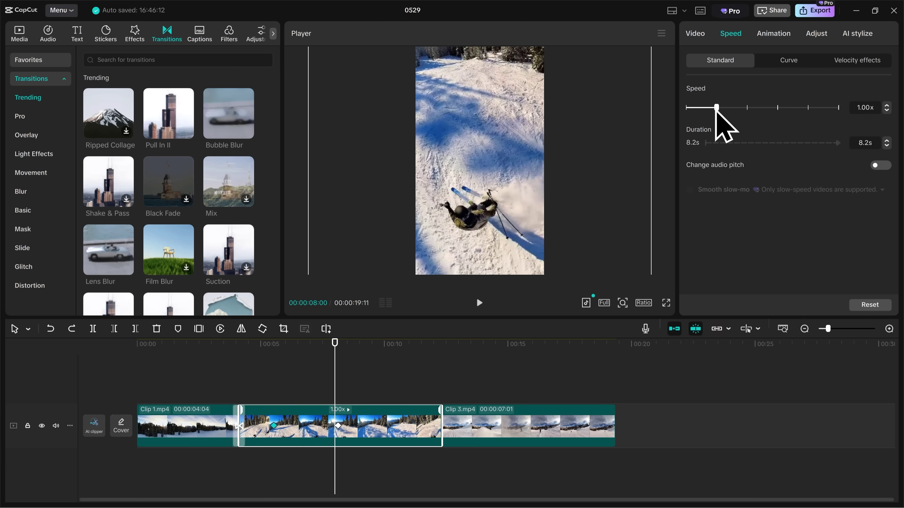
pyautogui.moveTo(716, 109)
pyautogui.mouseDown()
pyautogui.moveTo(733, 110)
pyautogui.moveTo(706, 110)
pyautogui.moveTo(717, 109)
pyautogui.mouseUp()
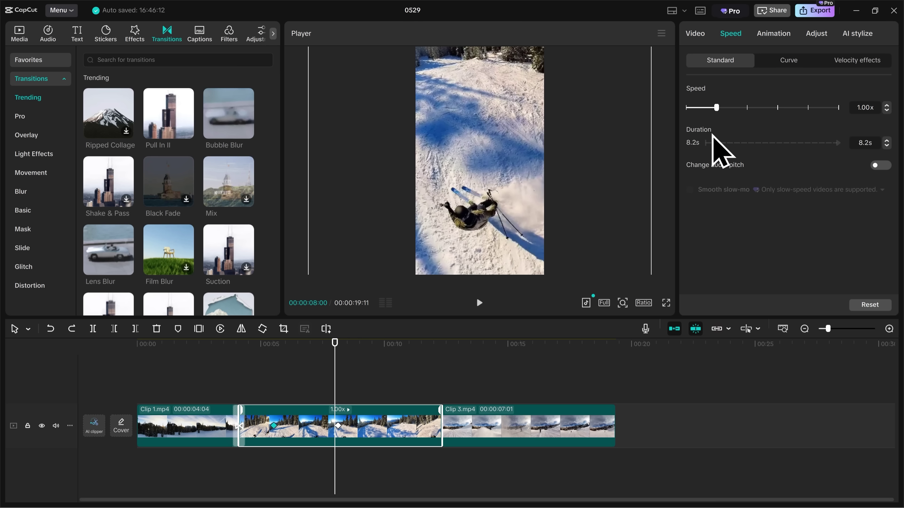
pyautogui.doubleClick(870, 143)
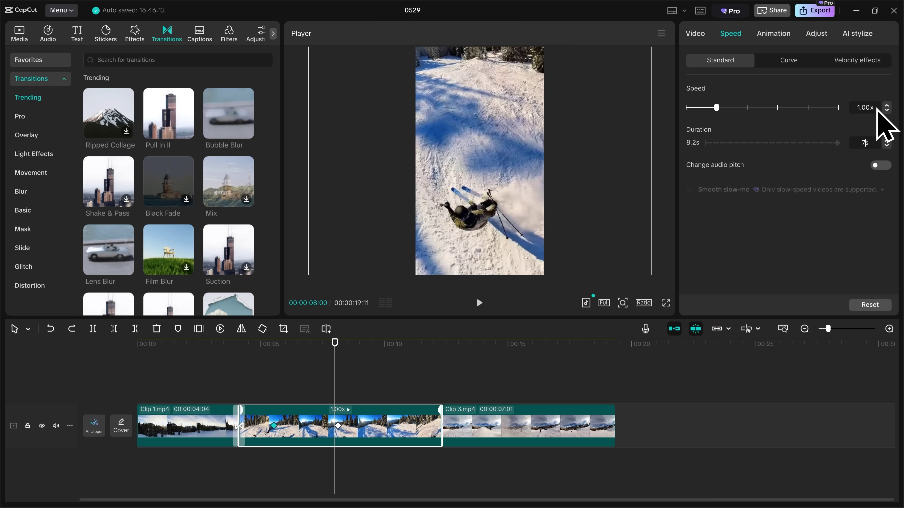
pyautogui.write('7.5')
pyautogui.press('Return')
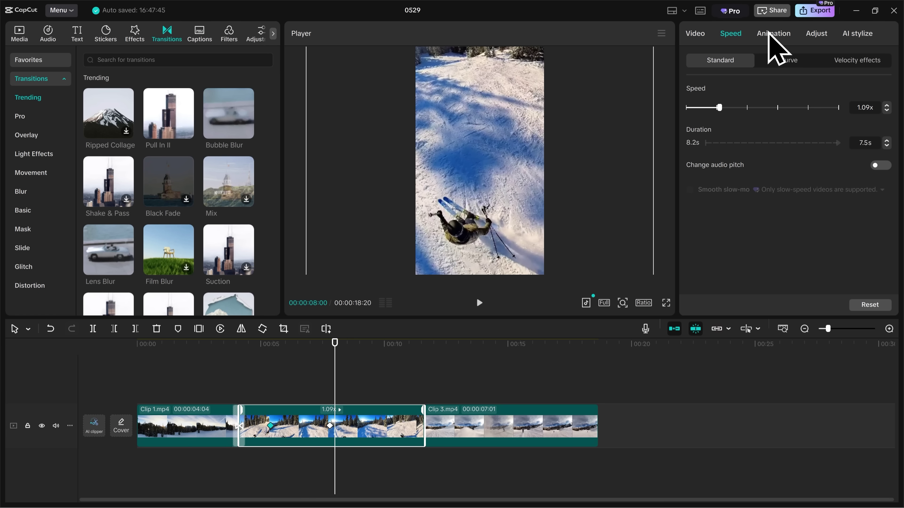
# - Apply the TV Off out animation to Clip 2 and set its duration to 1.1 s
pyautogui.click(775, 36)
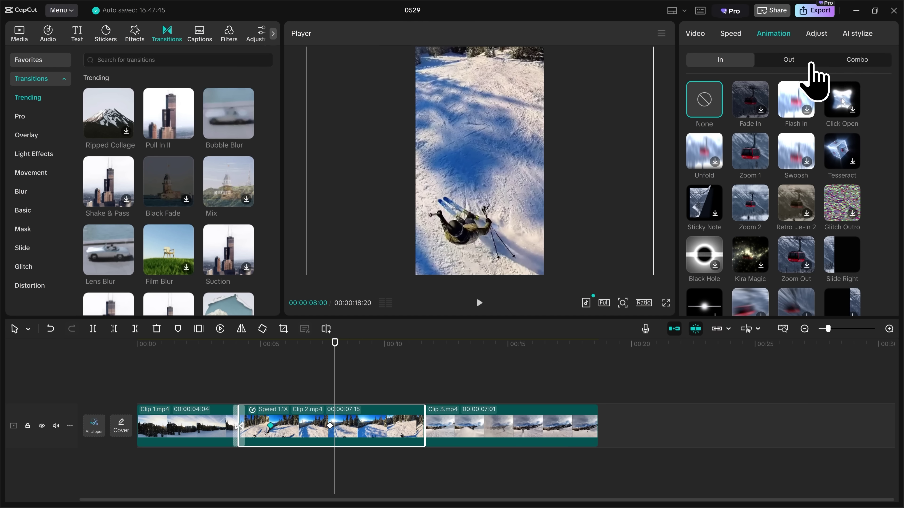
pyautogui.click(791, 62)
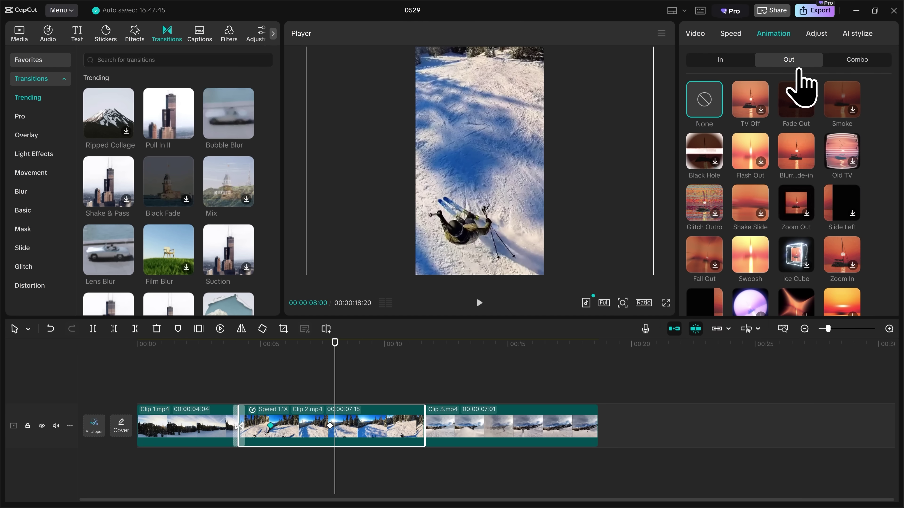
pyautogui.click(750, 101)
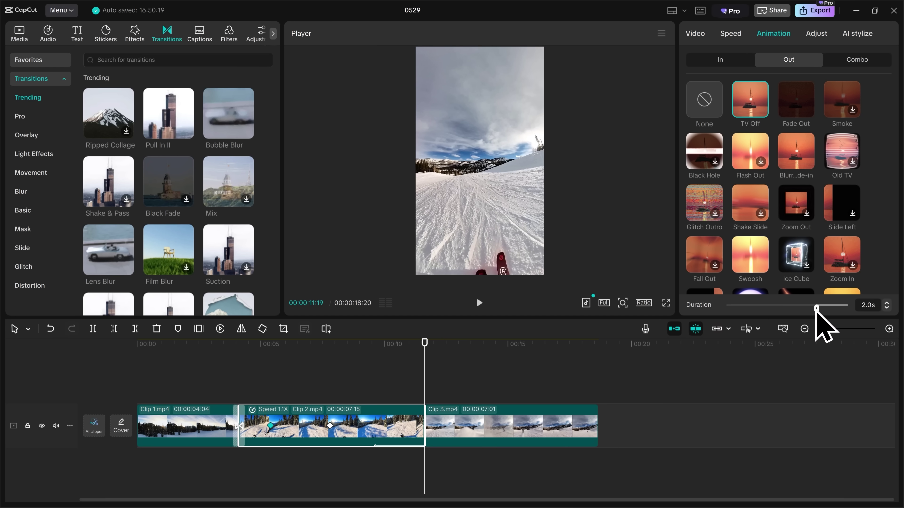
pyautogui.moveTo(816, 309); pyautogui.dragTo(831, 308)
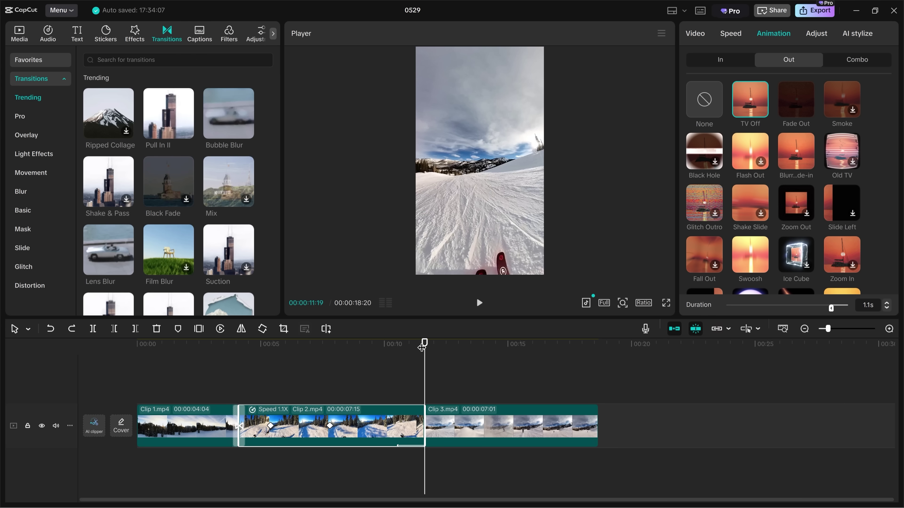
# - Color-adjust Clip 2 at 00:00:09:12 by setting temperature and saturation to 13 each and raising the exposure slightly
pyautogui.moveTo(424, 343); pyautogui.dragTo(369, 346)
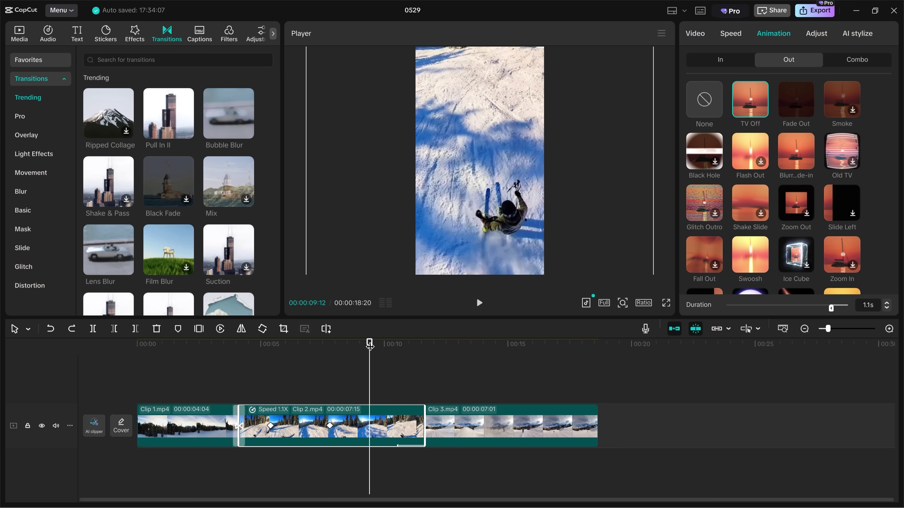
pyautogui.click(816, 36)
pyautogui.scroll(-5, 788, 130)
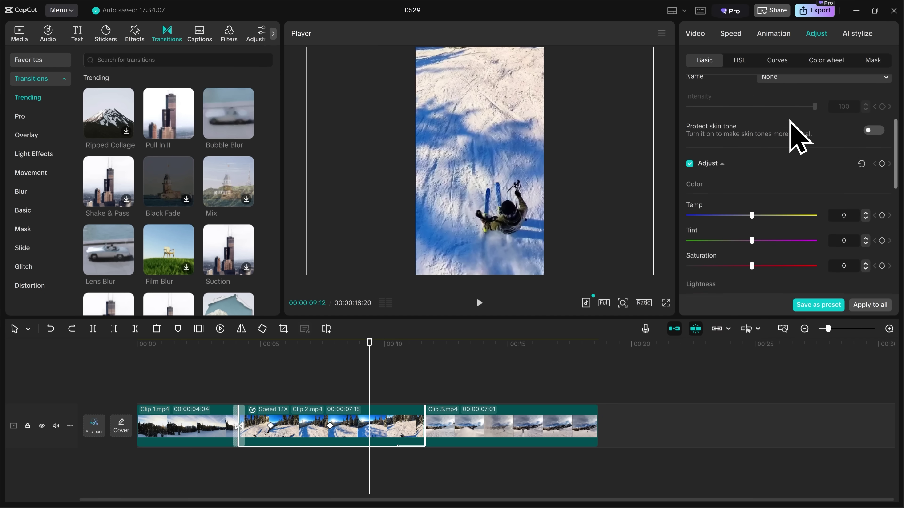
pyautogui.scroll(-3, 788, 124)
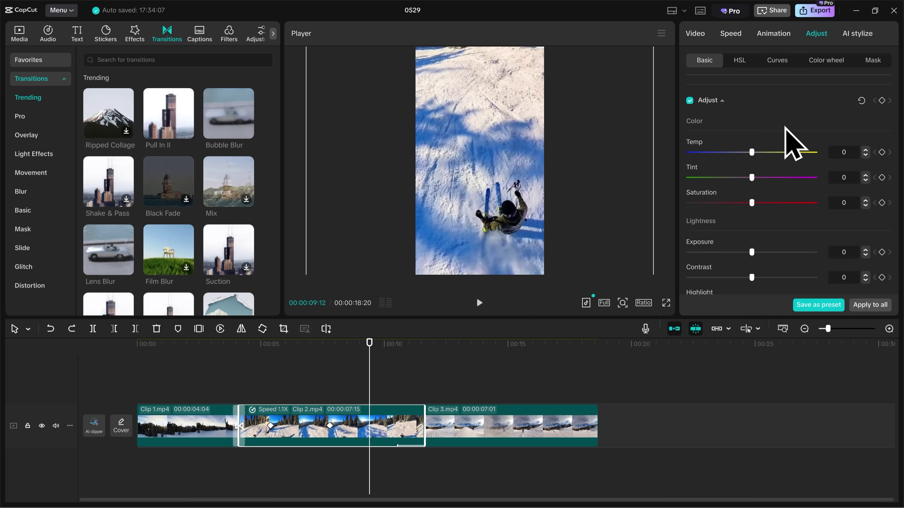
pyautogui.moveTo(752, 152); pyautogui.dragTo(767, 152)
pyautogui.moveTo(752, 202); pyautogui.dragTo(767, 204)
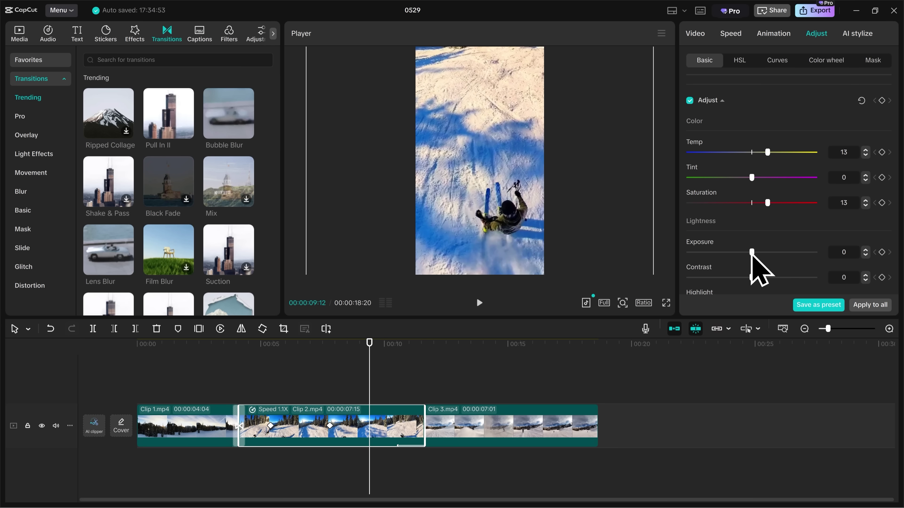
pyautogui.moveTo(751, 252); pyautogui.dragTo(770, 253)
pyautogui.scroll(-6, 777, 243)
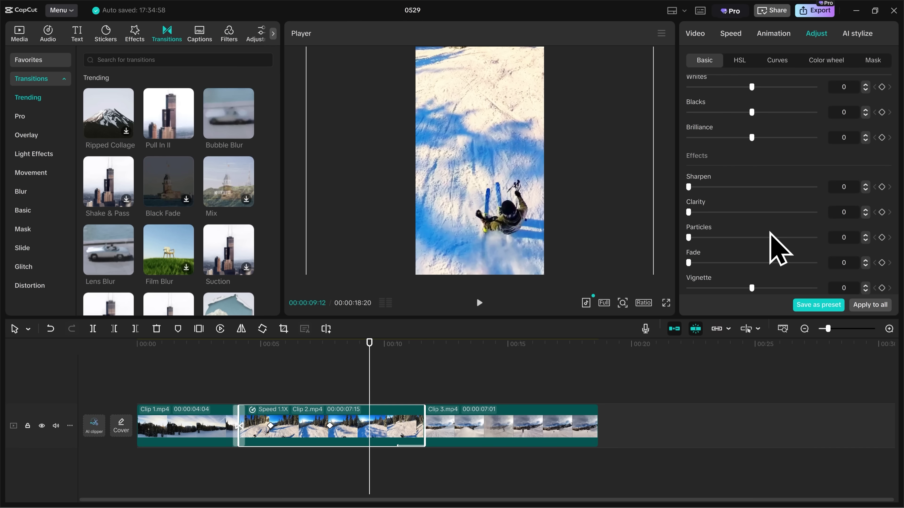
# - Try the Oppenheimer filter on Clip 2 and undo it
pyautogui.click(228, 35)
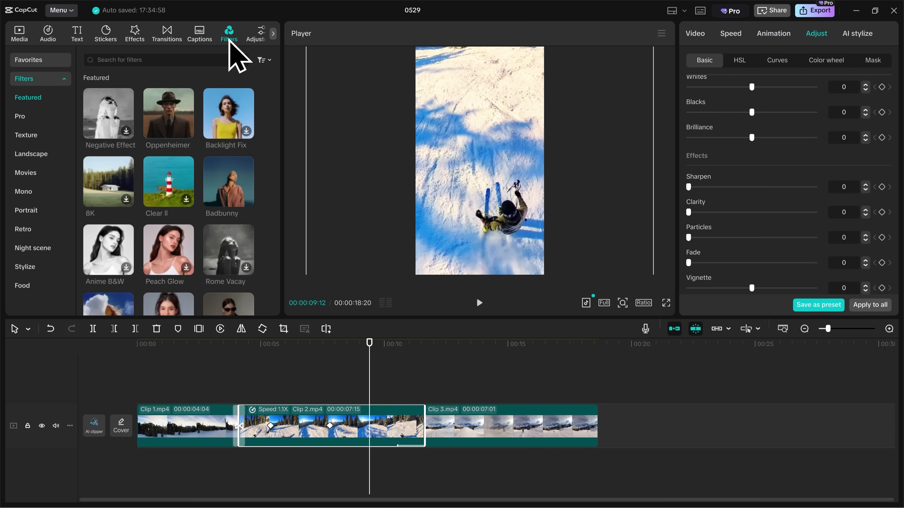
pyautogui.moveTo(153, 117)
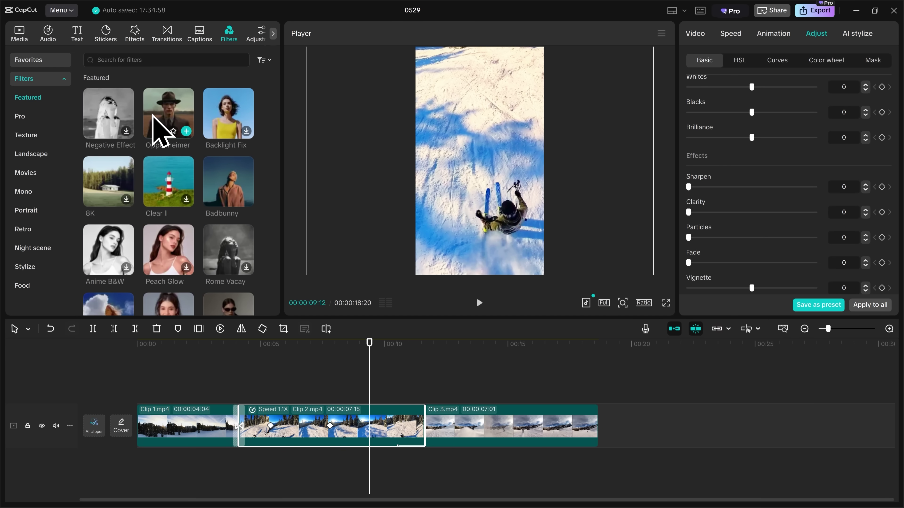
pyautogui.click(169, 118)
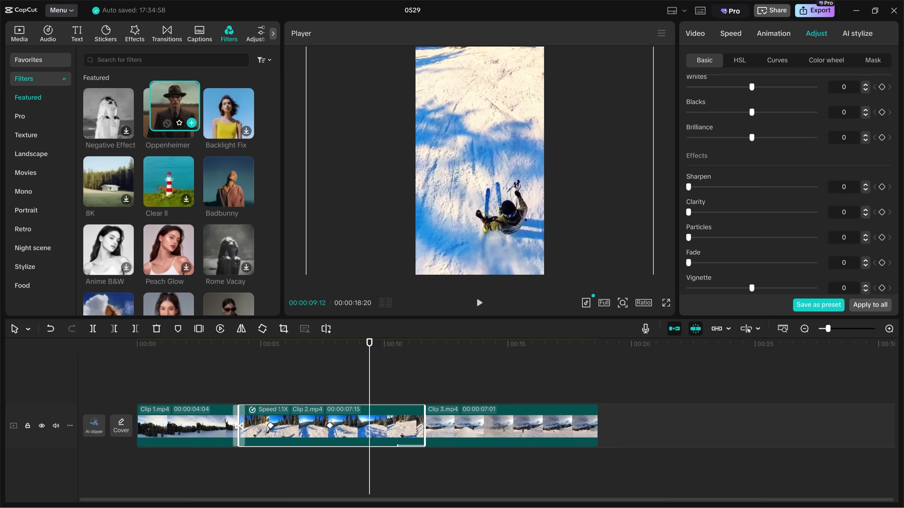
pyautogui.moveTo(169, 118); pyautogui.dragTo(378, 425)
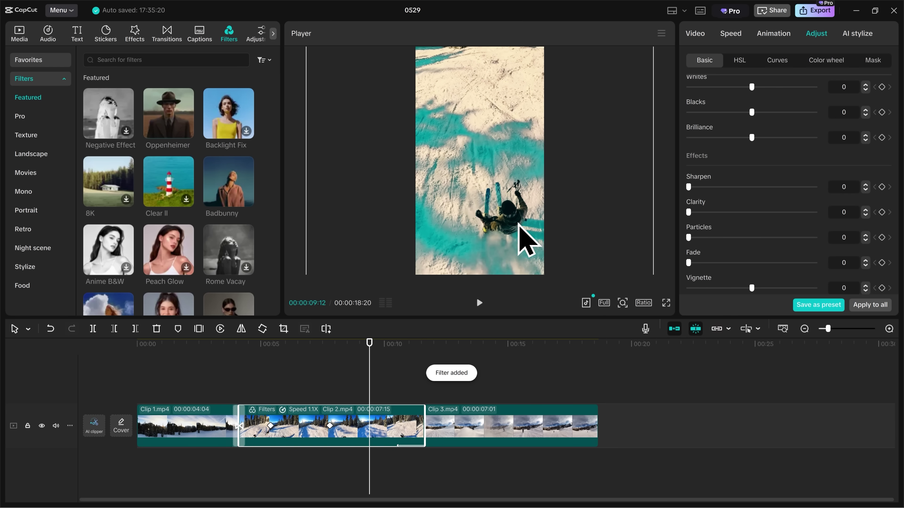
pyautogui.hotkey('ctrl', 'z')
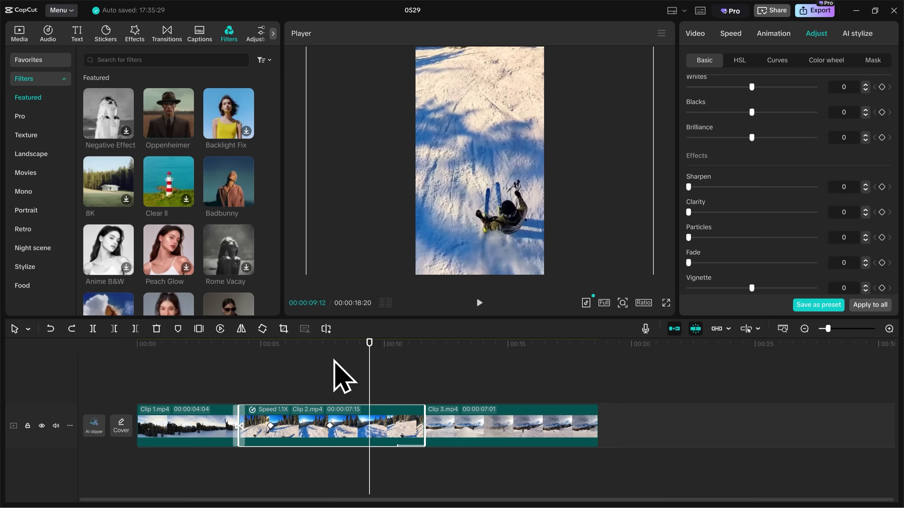
# - Preview the Beats song UNSTOPPABLE EVENING and add it below the video clips from the start of the timeline
pyautogui.click(49, 35)
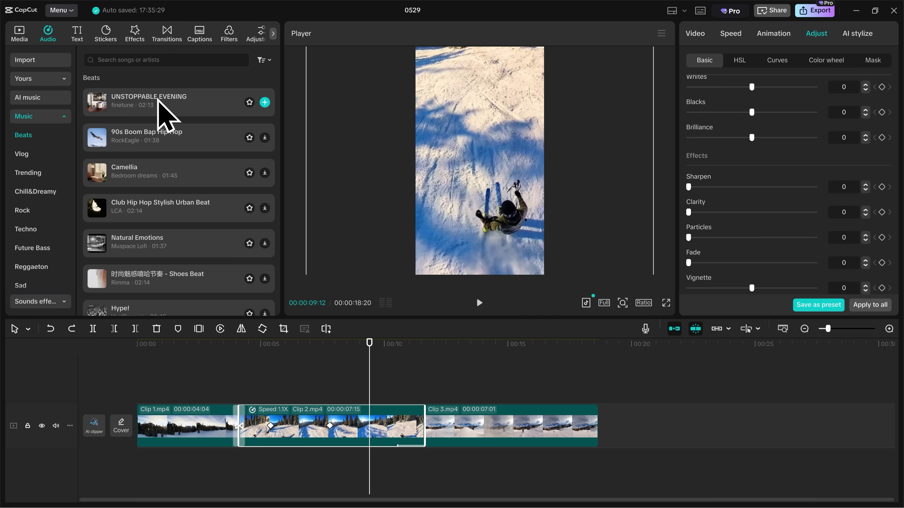
pyautogui.click(99, 107)
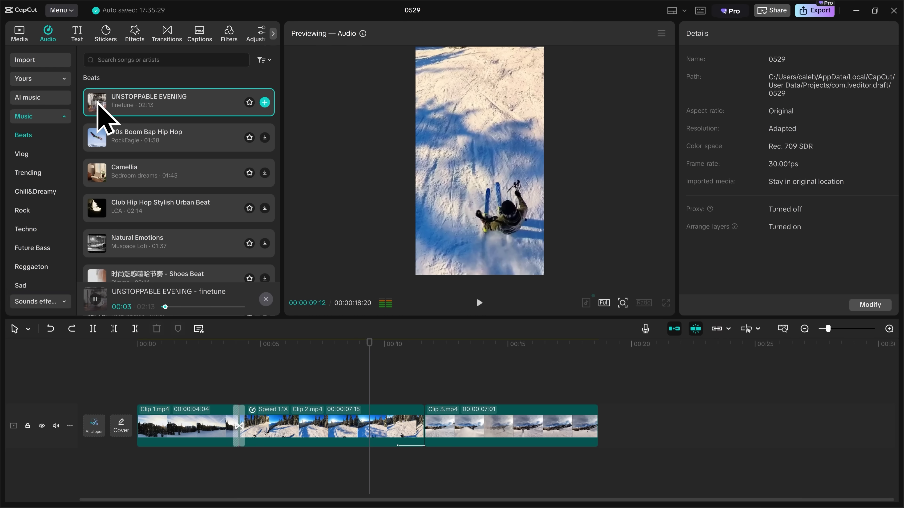
pyautogui.click(97, 101)
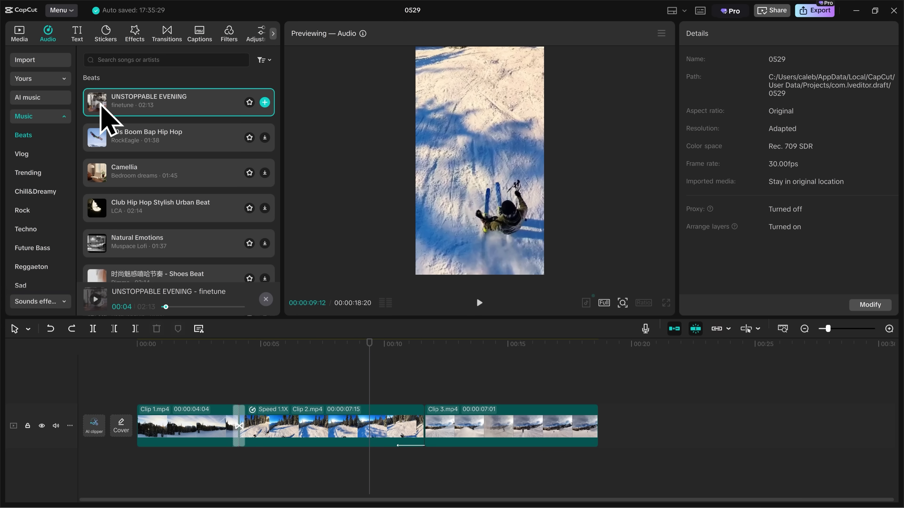
pyautogui.moveTo(109, 102); pyautogui.dragTo(138, 461)
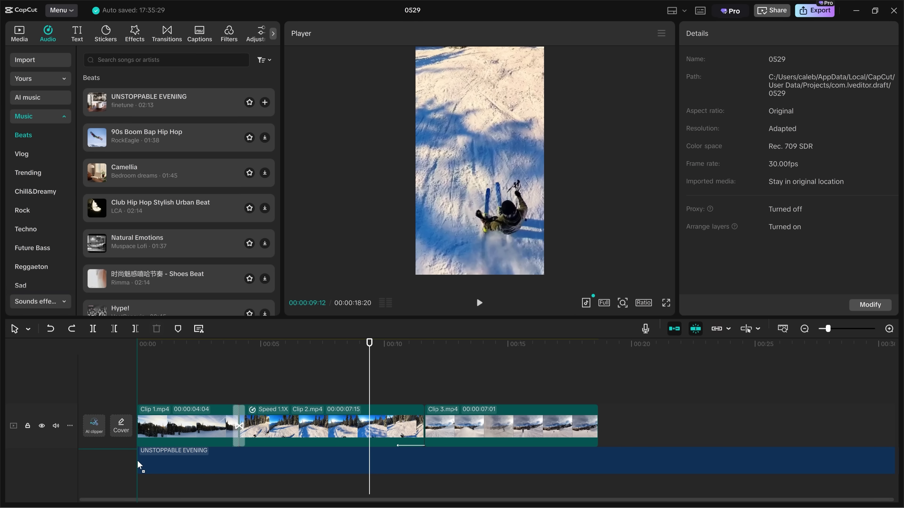
pyautogui.moveTo(137, 462); pyautogui.dragTo(138, 462)
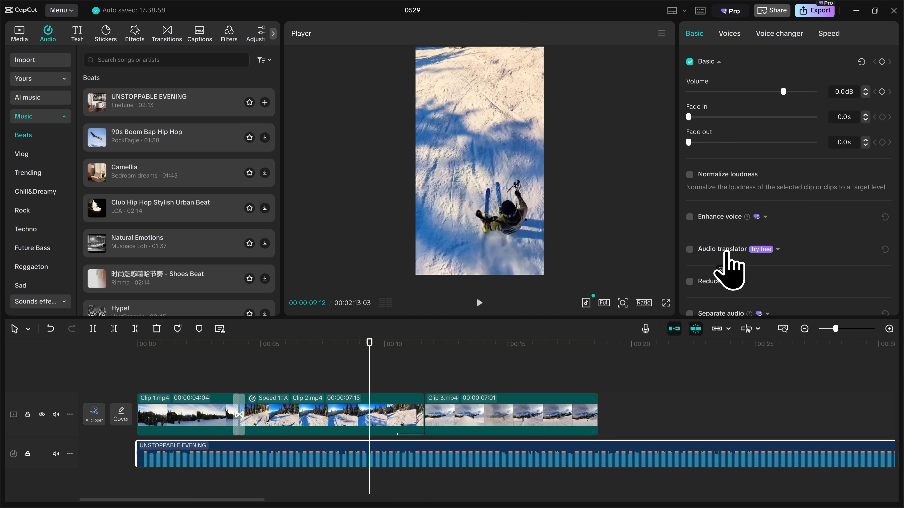
pyautogui.scroll(-1, 728, 264)
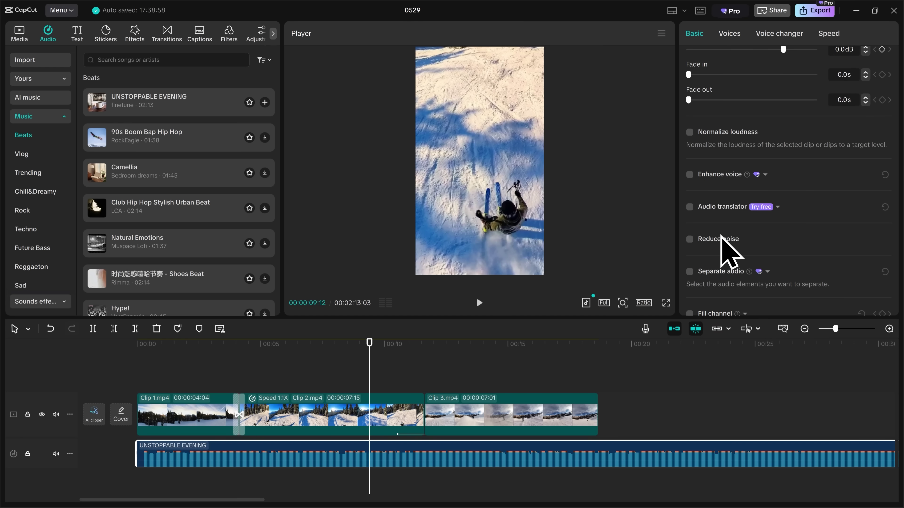
pyautogui.scroll(-1, 733, 278)
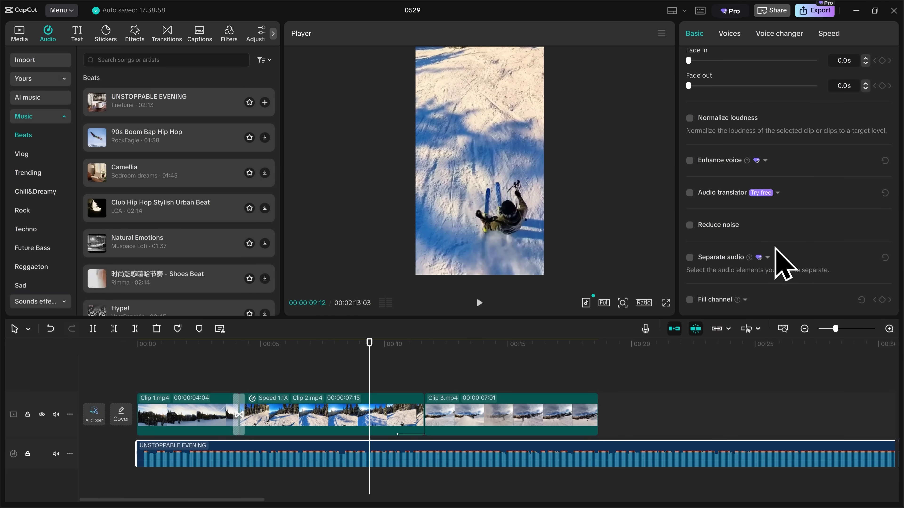
pyautogui.scroll(3, 787, 257)
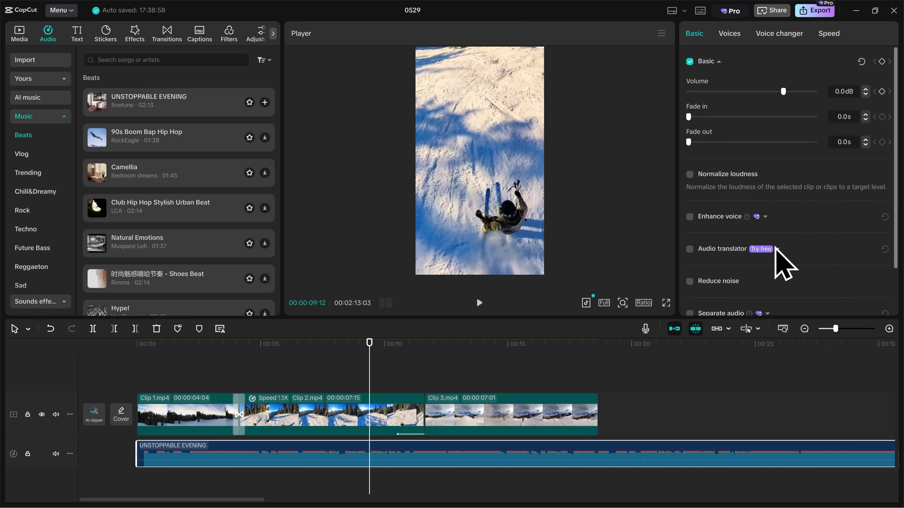
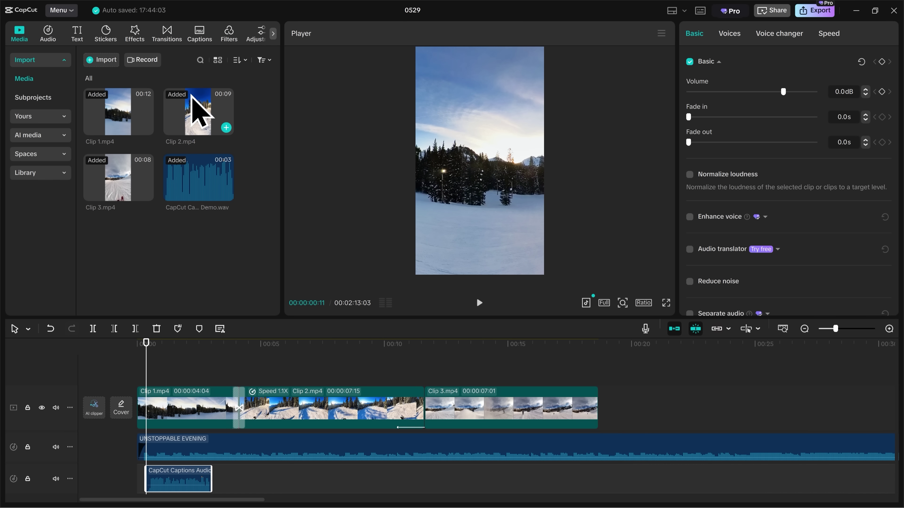
# - Auto-generate English captions without bilingual captions and play back the captioned section
pyautogui.click(199, 34)
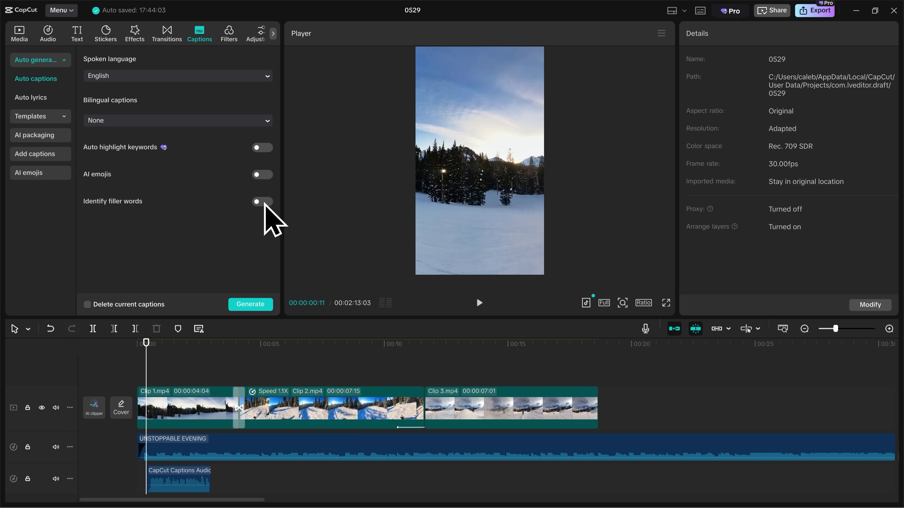
pyautogui.click(251, 305)
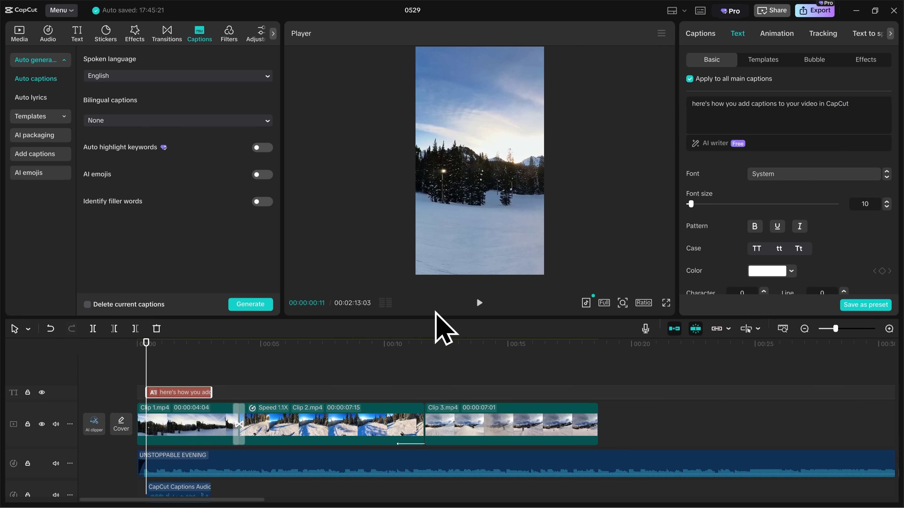
pyautogui.click(479, 303)
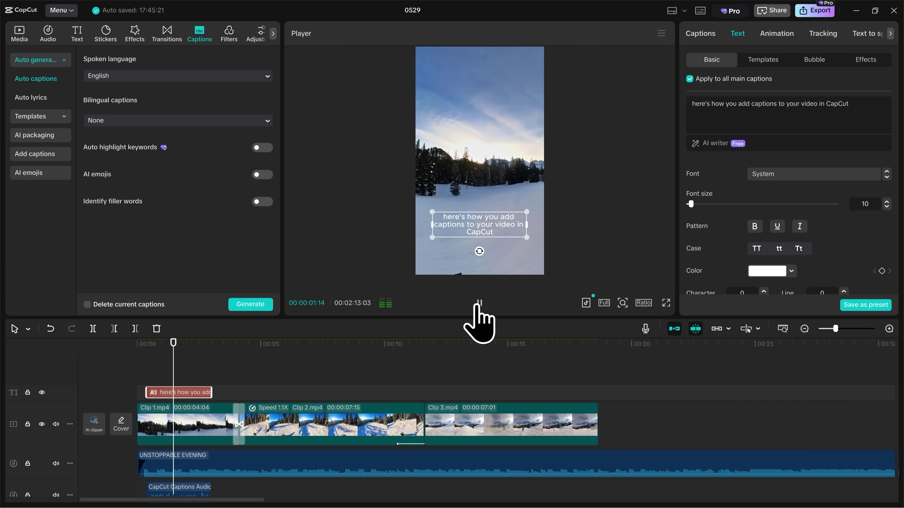
pyautogui.click(479, 303)
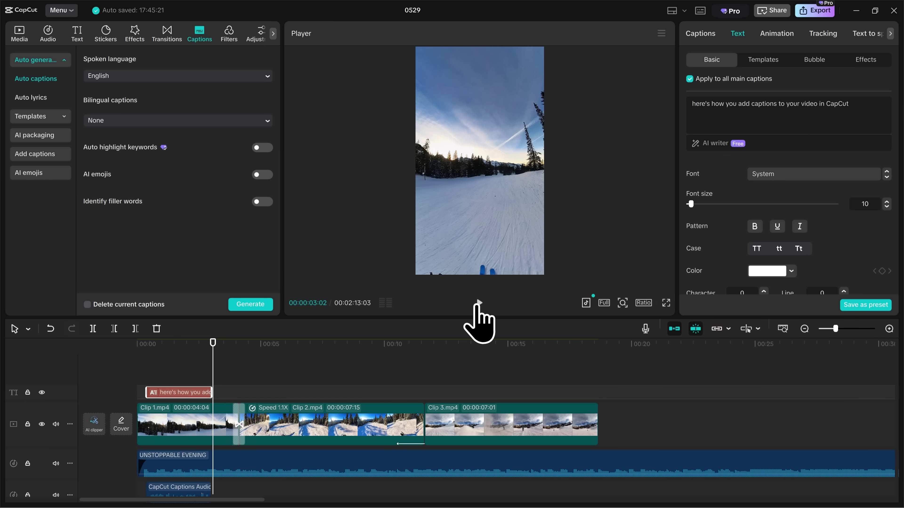
# - Return to the caption at 00:00:01:29 and apply the yellow preset style with black outline to all main captions
pyautogui.moveTo(213, 345); pyautogui.dragTo(186, 344)
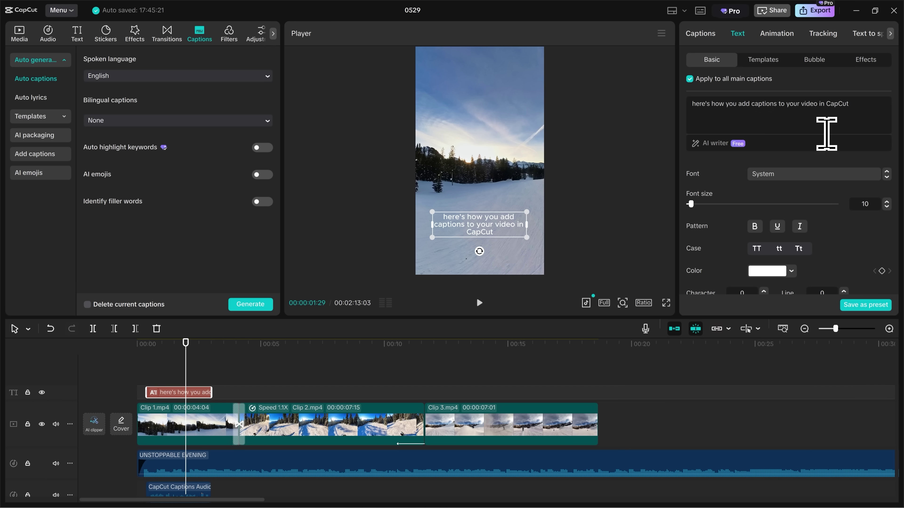
pyautogui.moveTo(853, 104); pyautogui.dragTo(681, 109)
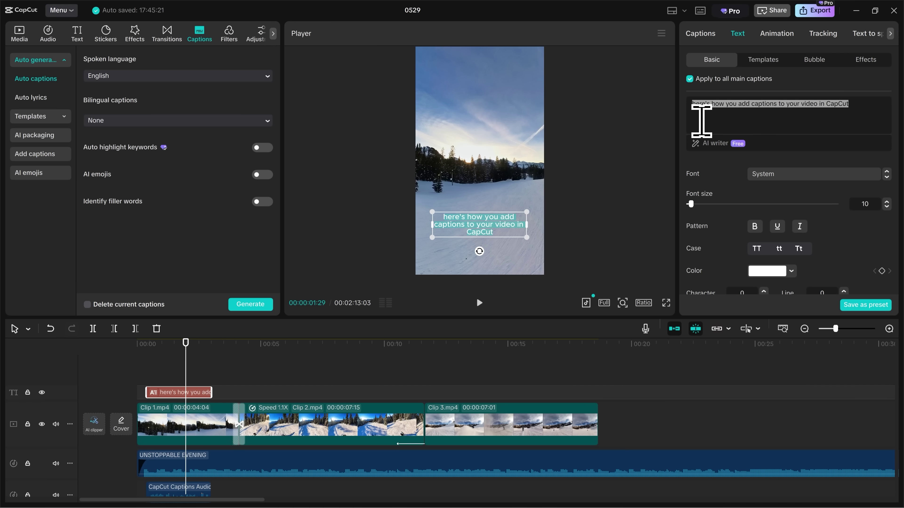
pyautogui.click(844, 105)
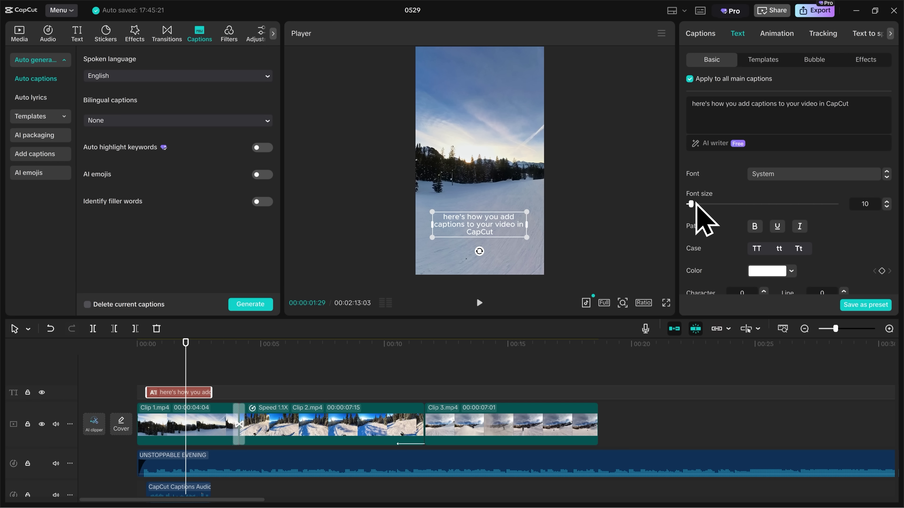
pyautogui.scroll(-2, 732, 217)
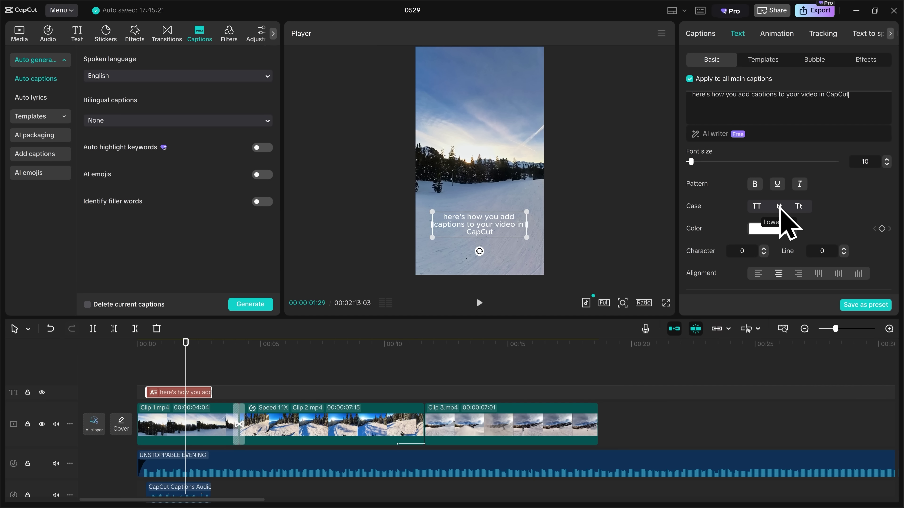
pyautogui.scroll(-3, 776, 202)
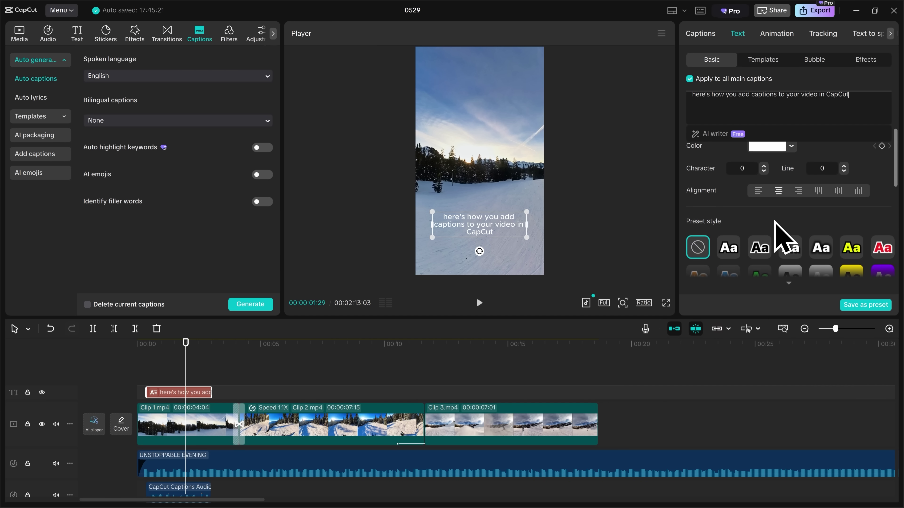
pyautogui.scroll(-2, 776, 222)
pyautogui.click(788, 240)
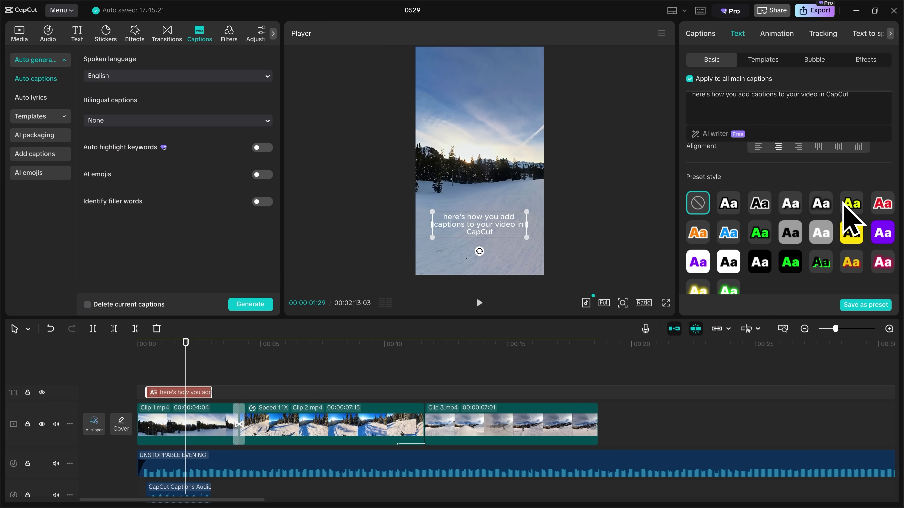
pyautogui.click(851, 205)
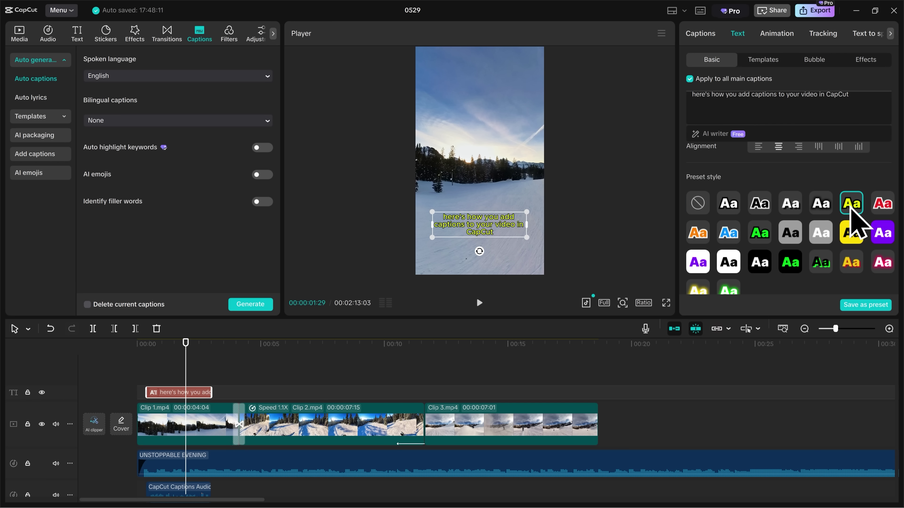
# - Apply the QUICK text template to all main captions and play back the captioned section from 00:00:00:12
pyautogui.click(776, 61)
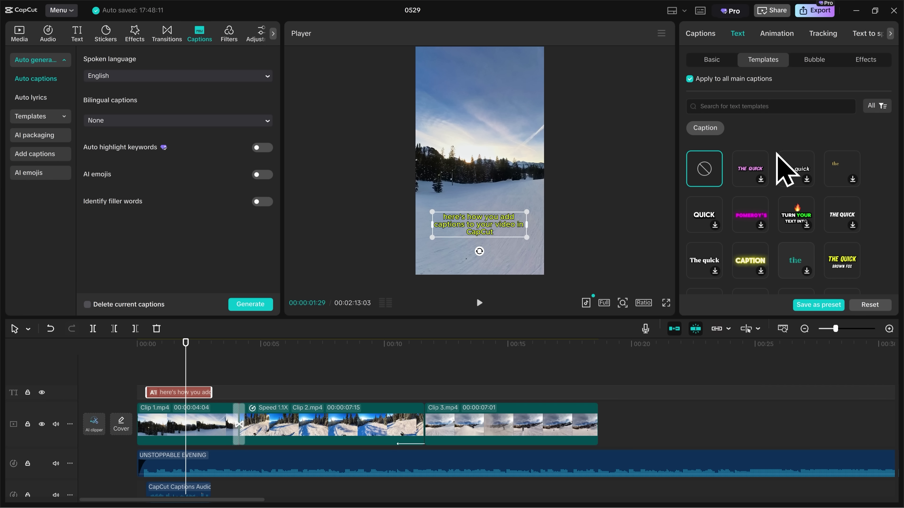
pyautogui.click(700, 218)
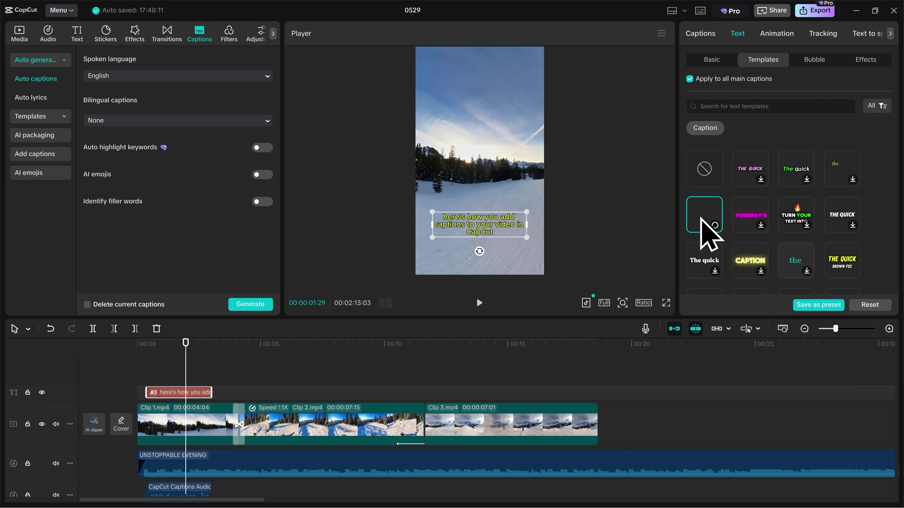
pyautogui.click(165, 348)
pyautogui.moveTo(164, 351); pyautogui.dragTo(146, 352)
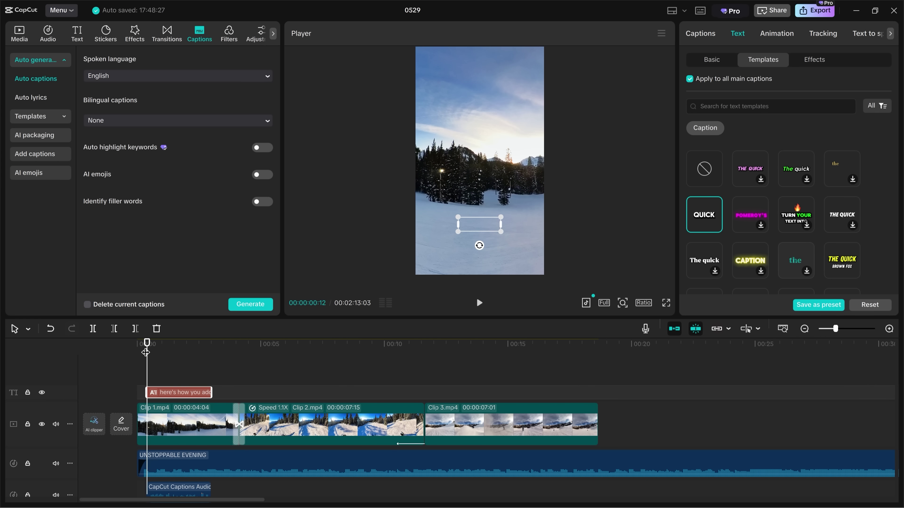
pyautogui.click(479, 303)
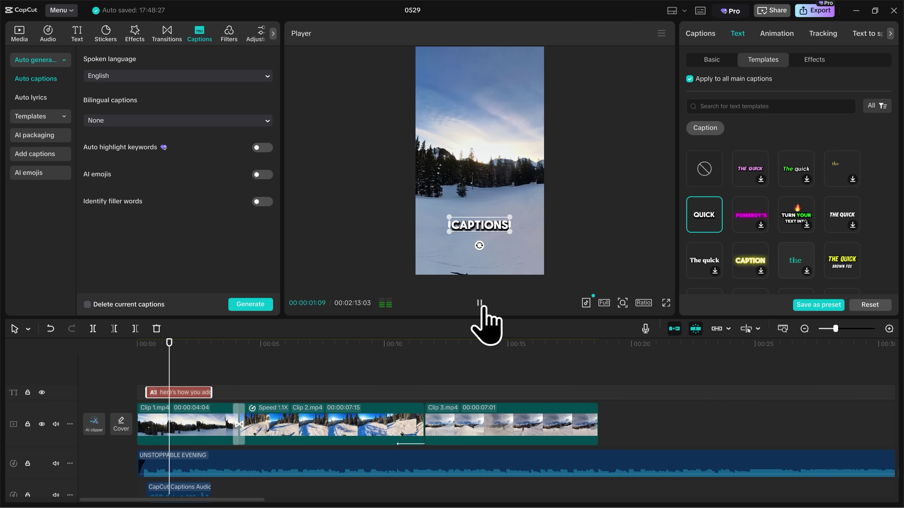
pyautogui.click(480, 303)
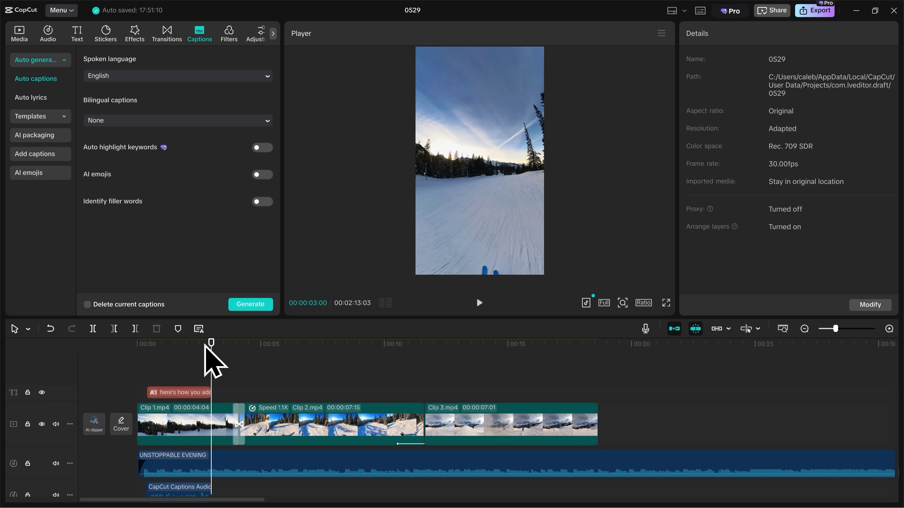
# - Add a default text clip on a new track above the captions at about one second and position it in the sky
pyautogui.moveTo(208, 354); pyautogui.dragTo(182, 355)
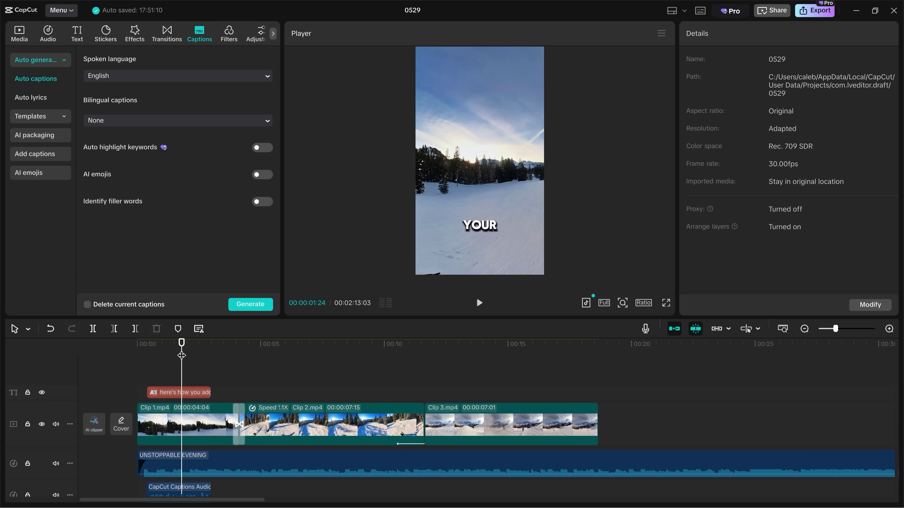
pyautogui.click(76, 35)
pyautogui.moveTo(100, 106); pyautogui.dragTo(168, 382)
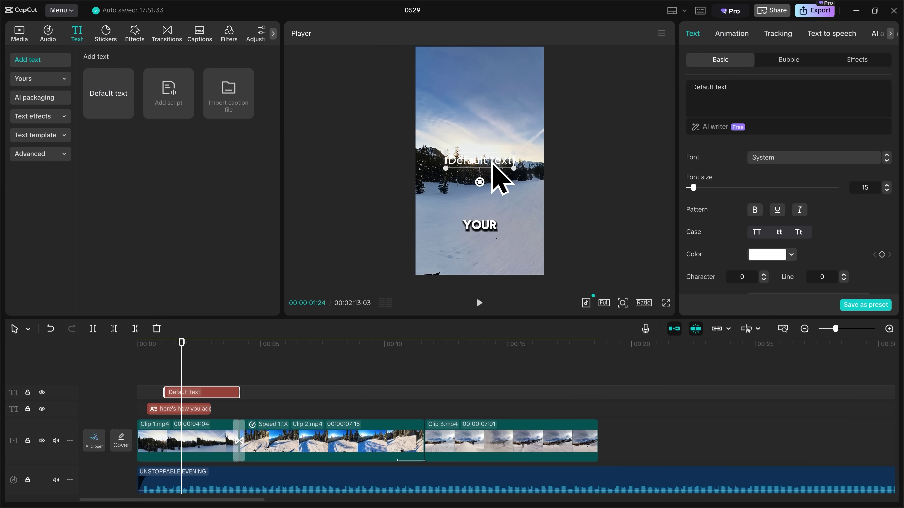
pyautogui.moveTo(493, 162); pyautogui.dragTo(492, 105)
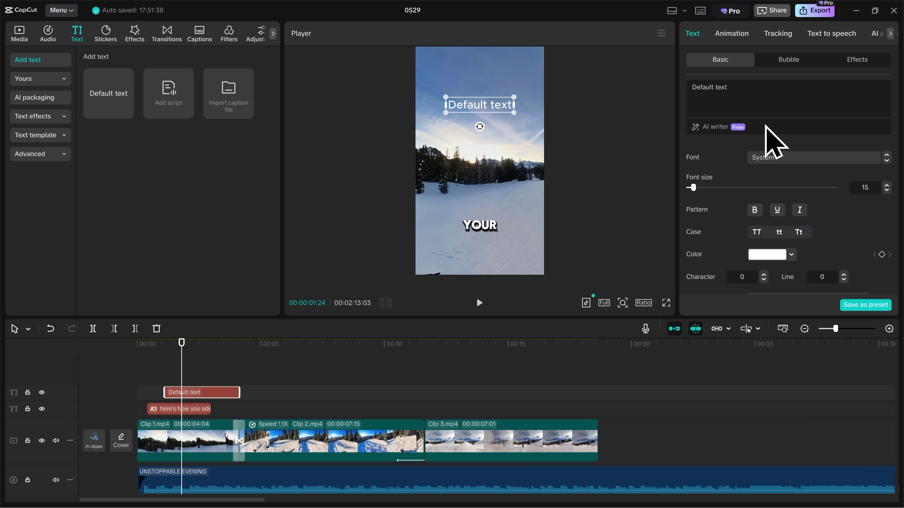
# - Change the new text to "Skiing Trip" and apply the preset style with black letters on a grey background
pyautogui.moveTo(749, 89); pyautogui.dragTo(696, 85)
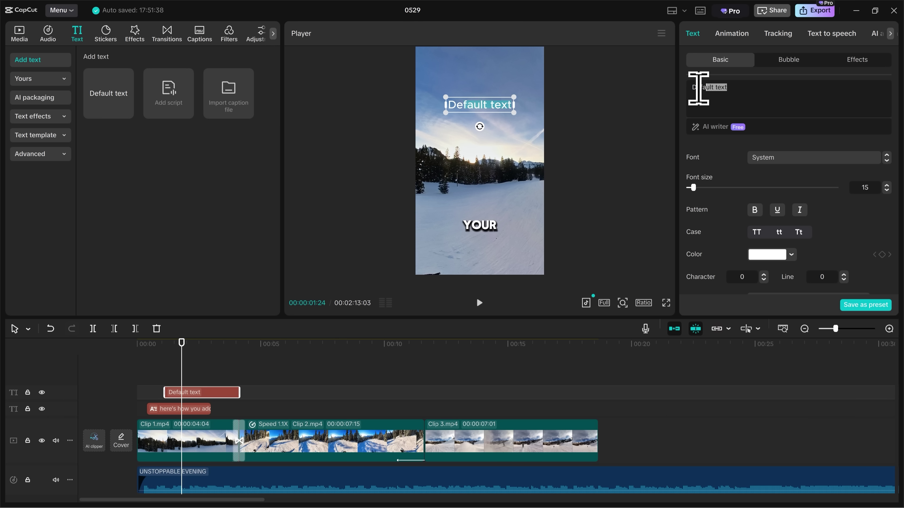
pyautogui.write('Skiing Trip')
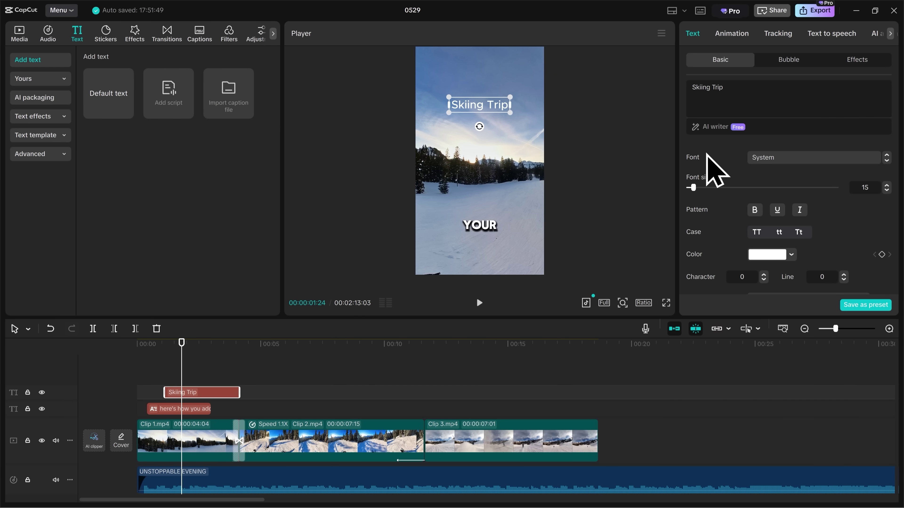
pyautogui.scroll(-5, 715, 169)
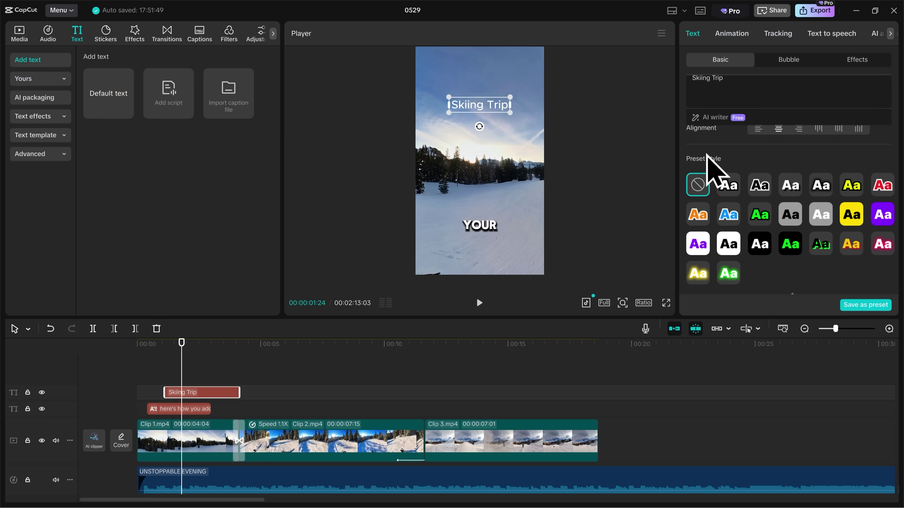
pyautogui.click(789, 214)
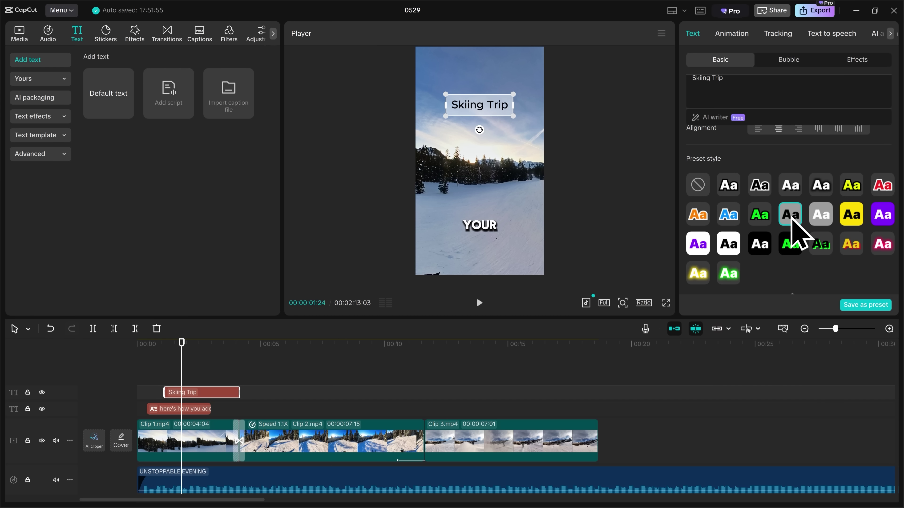
# - Give the Skiing Trip title a Typewriter In animation and a Fade Out exit animation, and play back the title
pyautogui.click(732, 35)
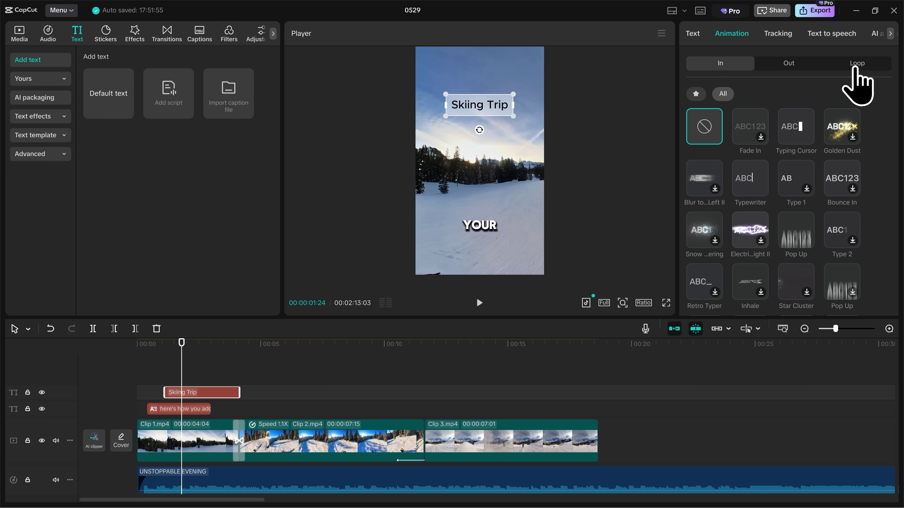
pyautogui.click(749, 183)
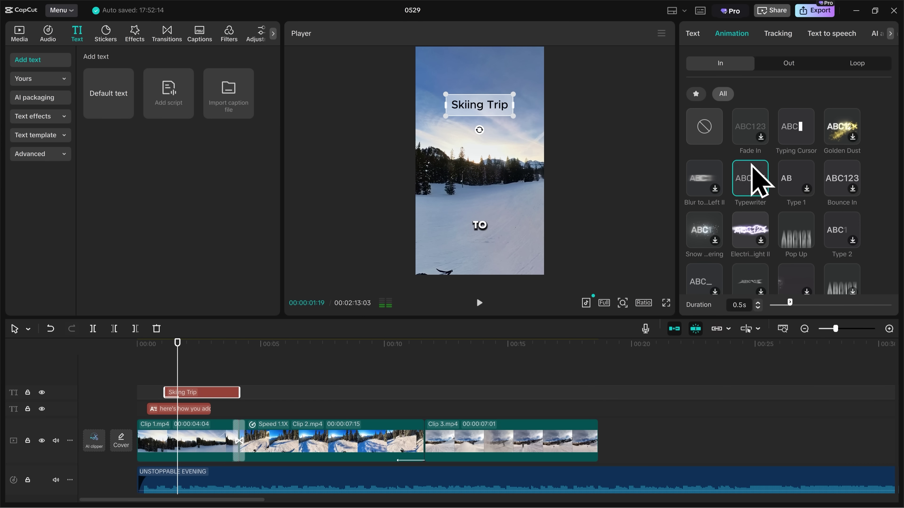
pyautogui.click(780, 66)
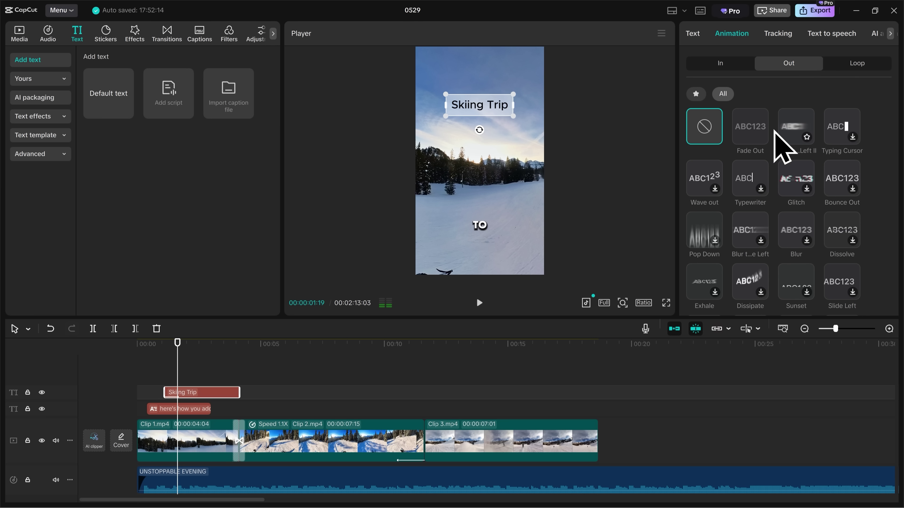
pyautogui.click(751, 127)
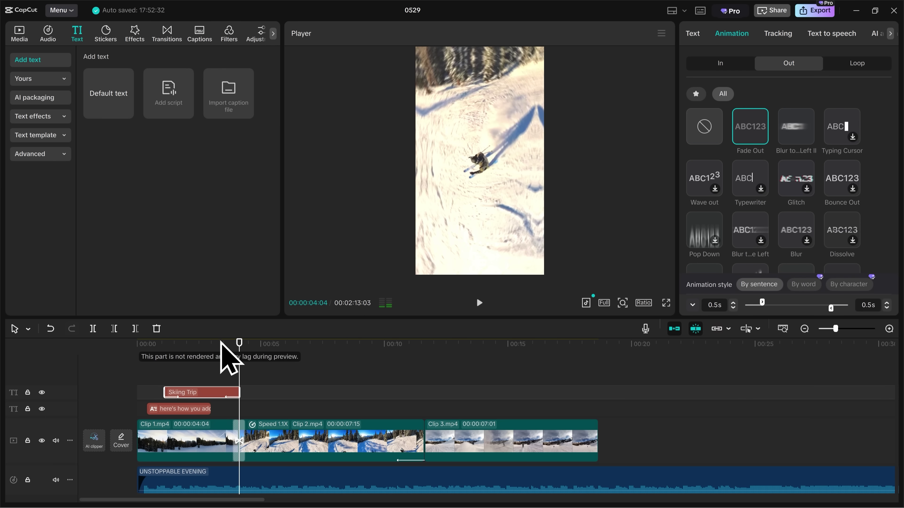
pyautogui.moveTo(238, 347); pyautogui.dragTo(168, 349)
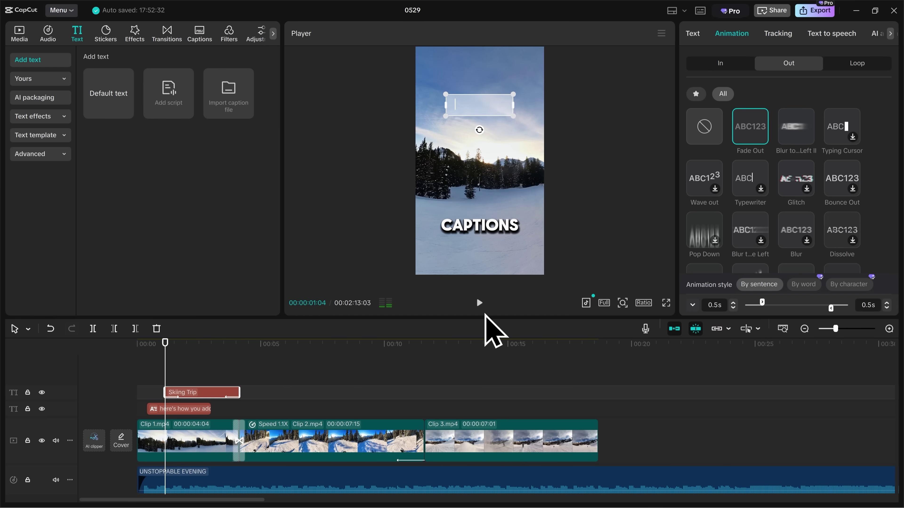
pyautogui.click(480, 305)
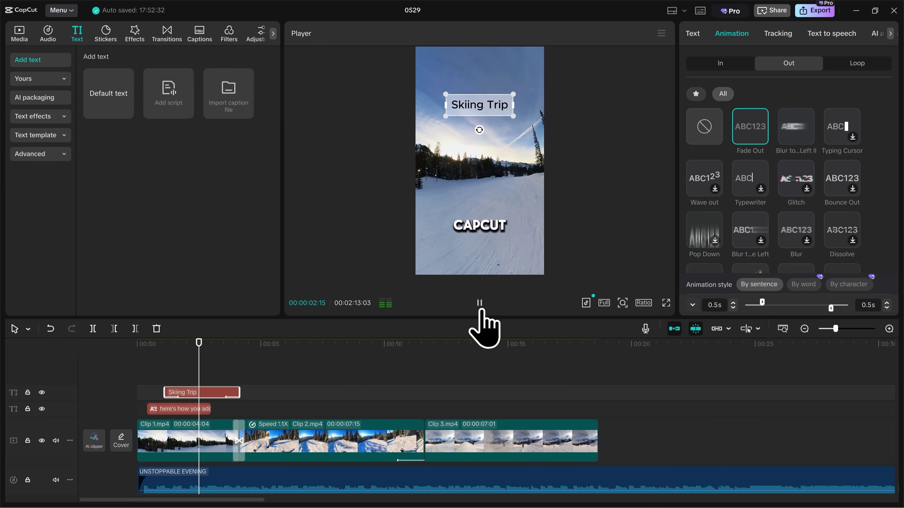
pyautogui.click(479, 306)
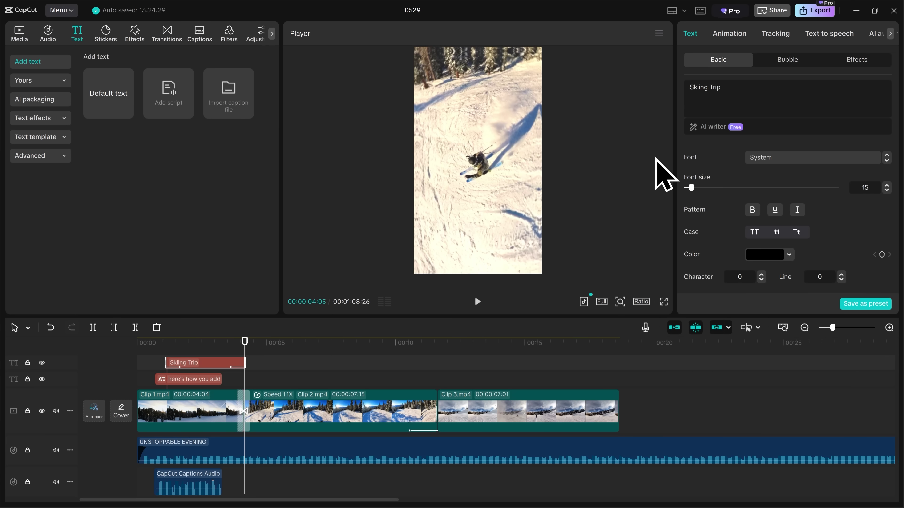
# - Export the video as 0529(1) in 1080P, HEVC, mp4 at 30fps, without separate audio, GIF or captions, and pause the finished preview
pyautogui.click(817, 13)
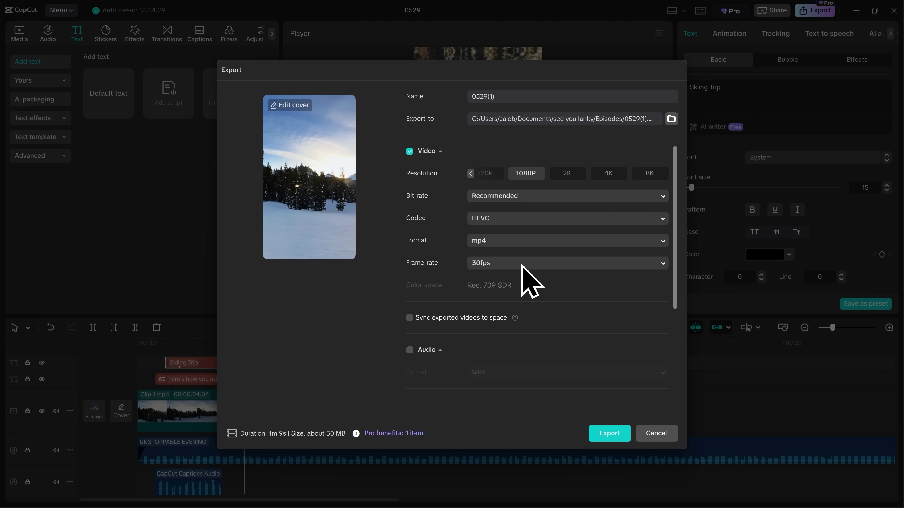
pyautogui.scroll(-5, 525, 319)
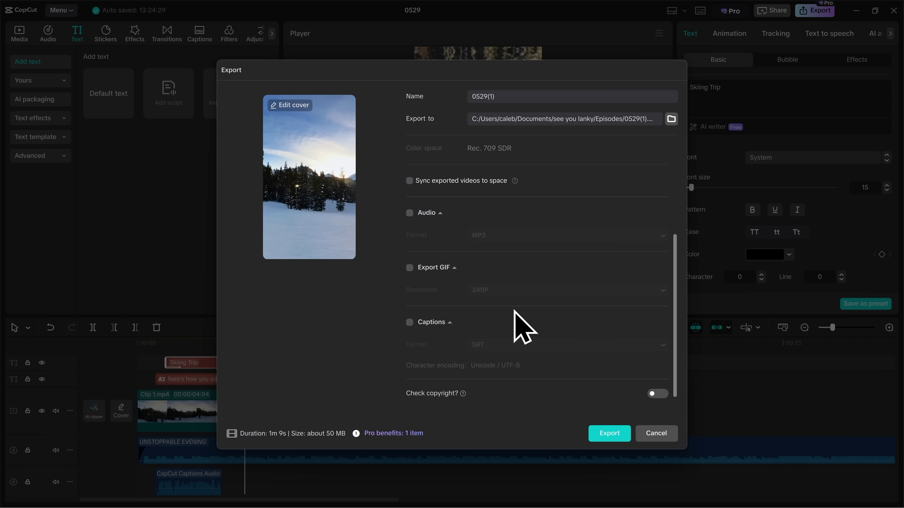
pyautogui.click(609, 433)
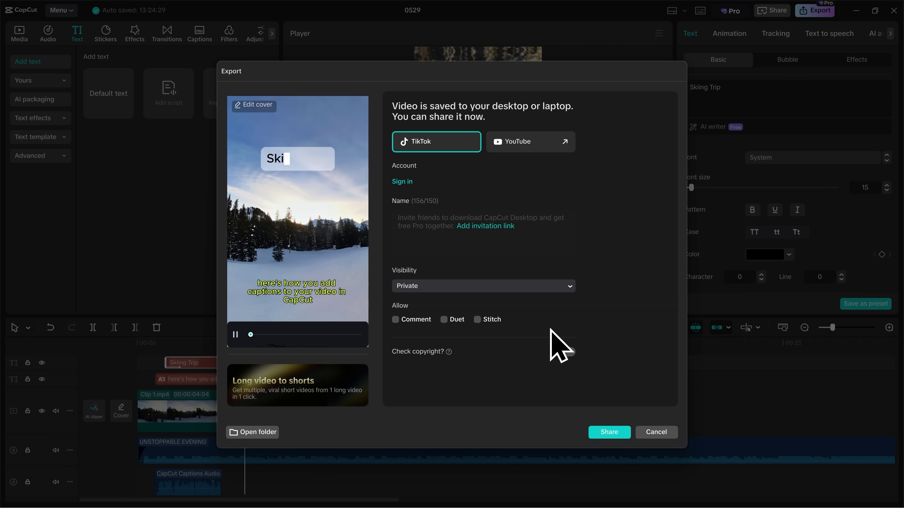
pyautogui.click(234, 335)
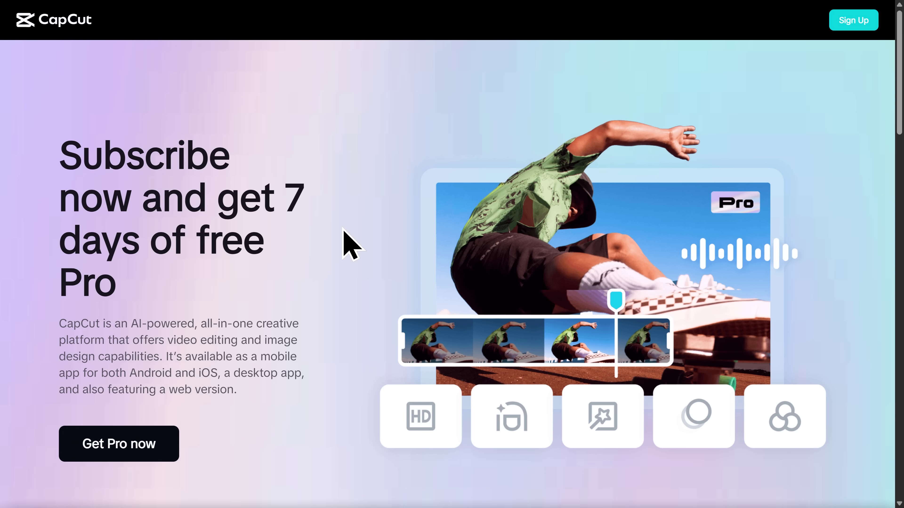
# - Start the Pro subscription offer with 7 free days on the CapCut website
pyautogui.click(119, 458)
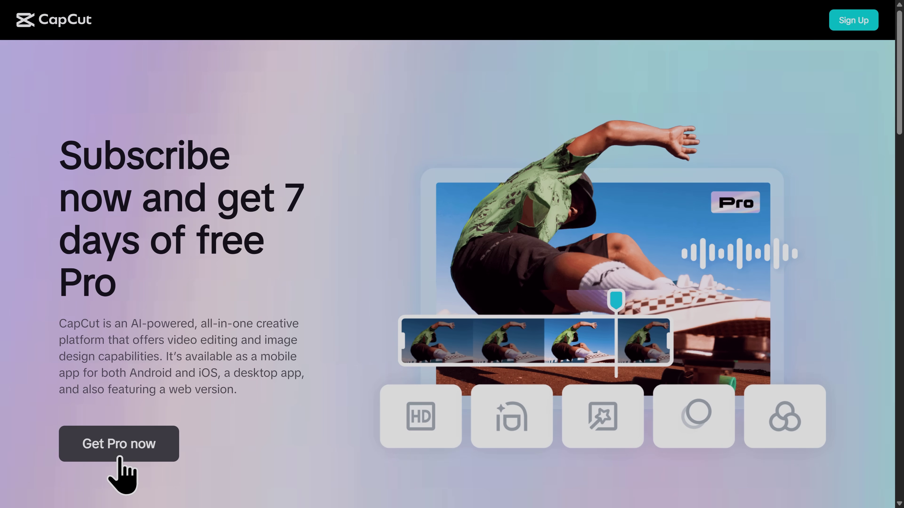